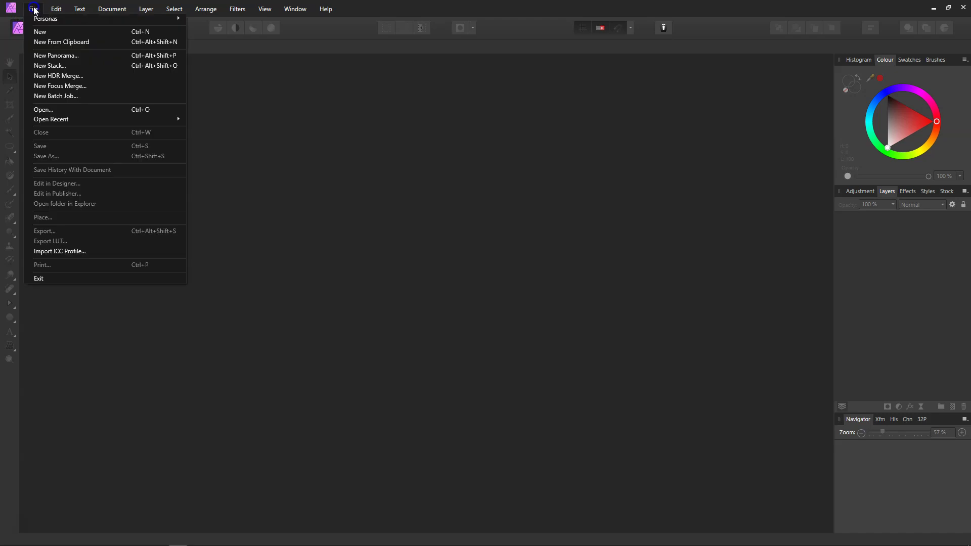
Create a new 2560 × 1440 px print document at 300 DPI.
click(46, 30)
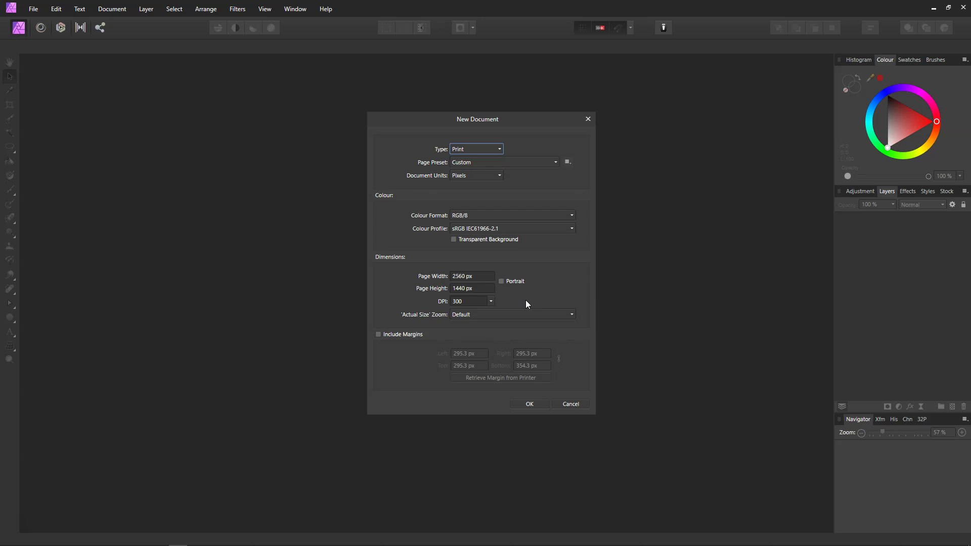
click(534, 404)
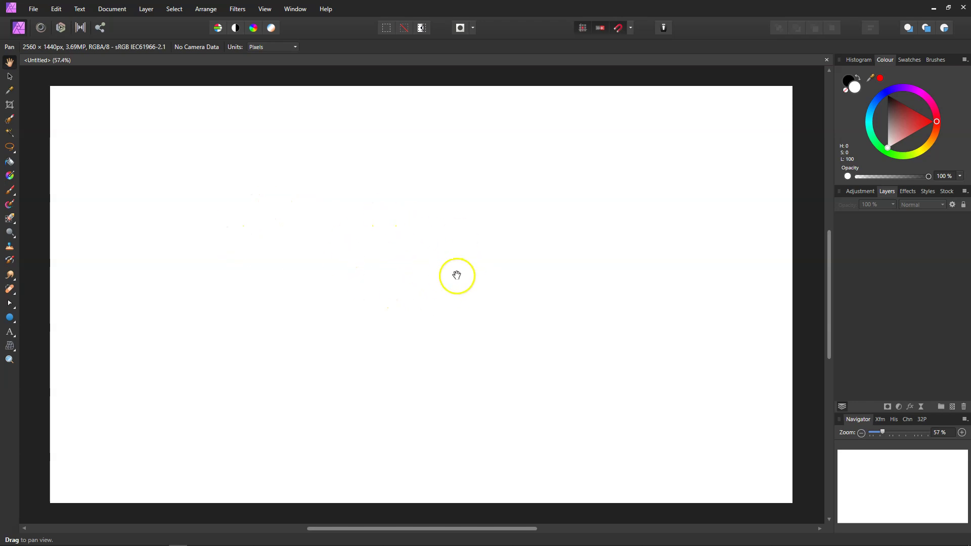
Place the youtube template image from New folder so it covers the whole page.
click(33, 9)
click(55, 215)
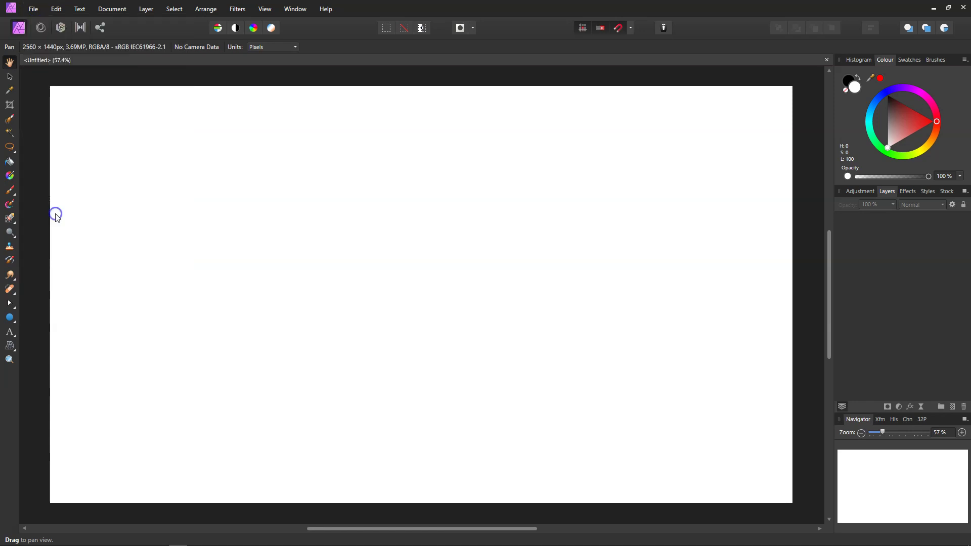
click(438, 241)
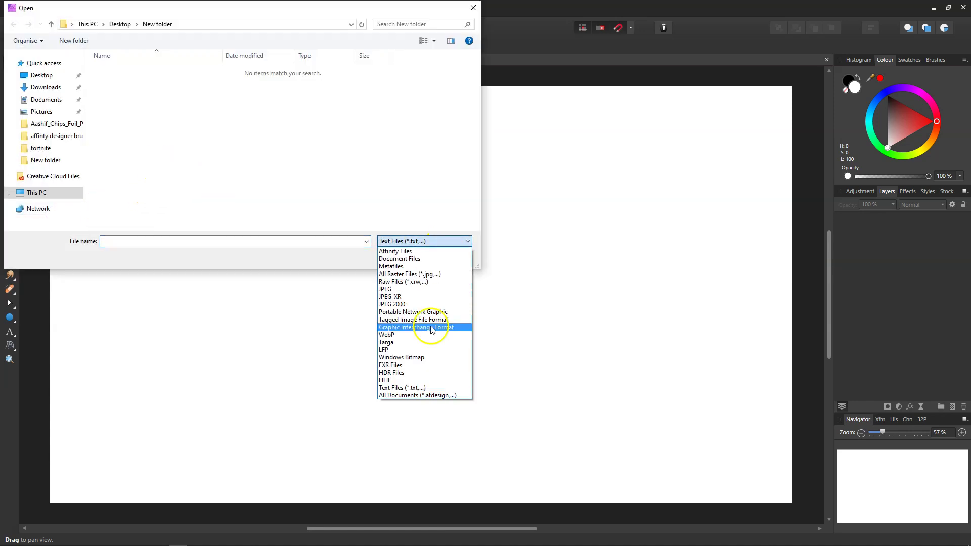
click(411, 395)
click(121, 123)
click(399, 255)
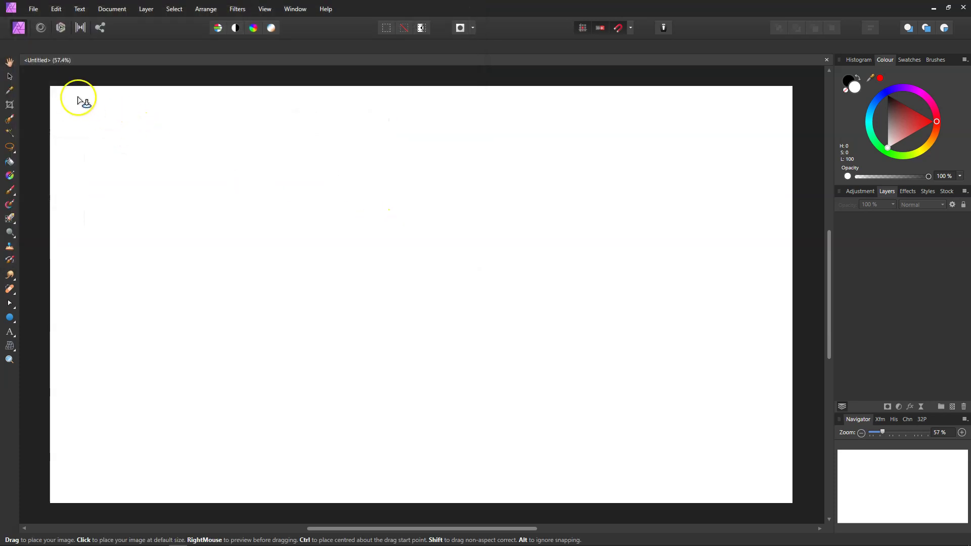
drag(49, 87, 809, 475)
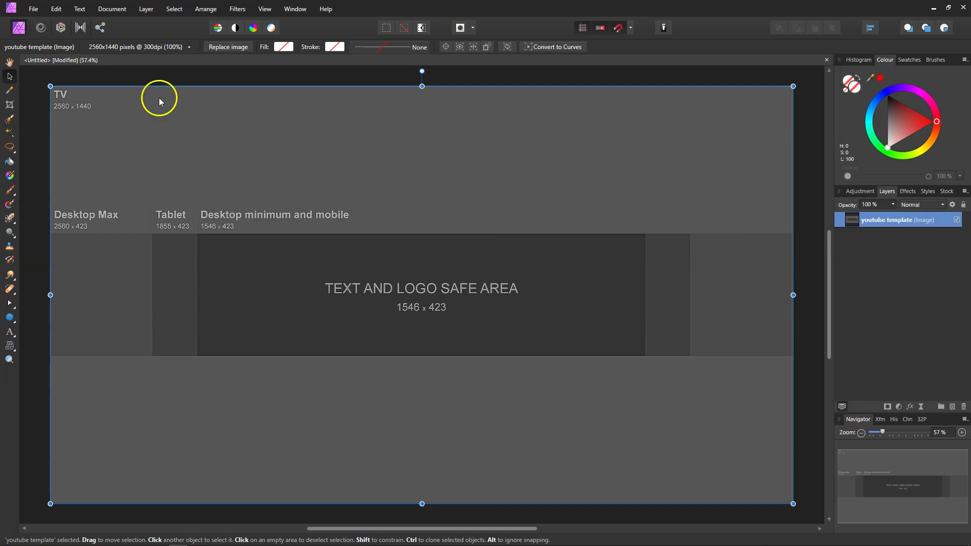
Place the woman image over the template and stretch it to fill the page width.
click(33, 9)
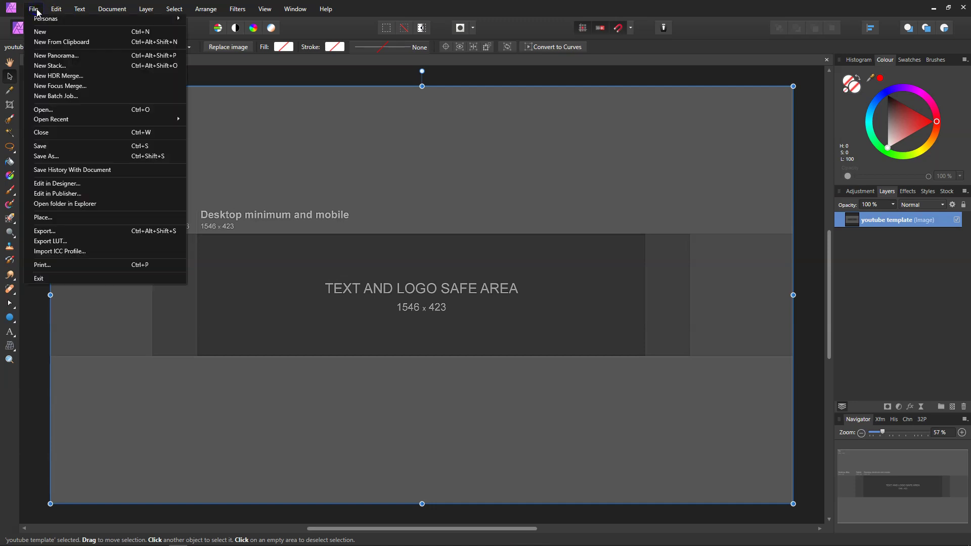
click(58, 217)
click(121, 133)
click(399, 256)
drag(50, 87, 761, 427)
drag(720, 298, 793, 295)
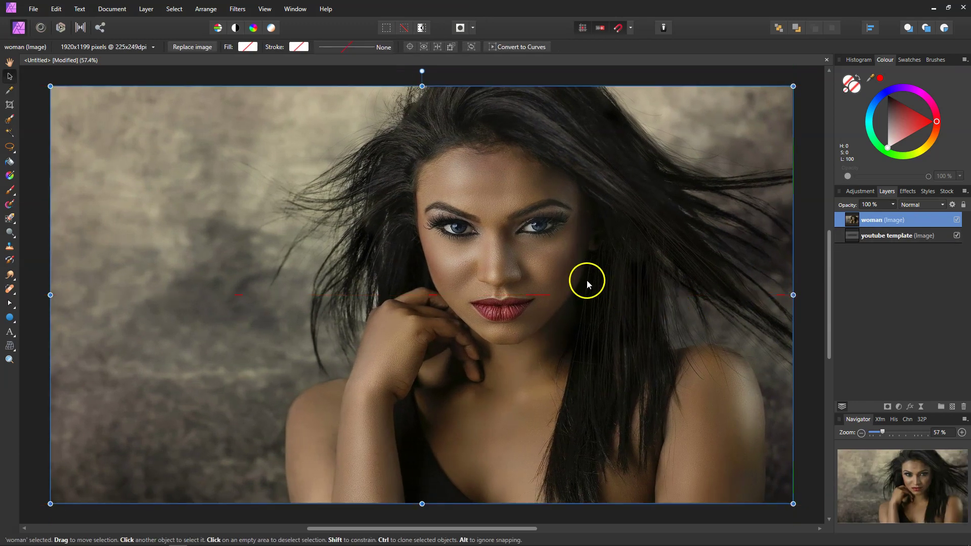
Flip the woman image horizontally.
right_click(500, 260)
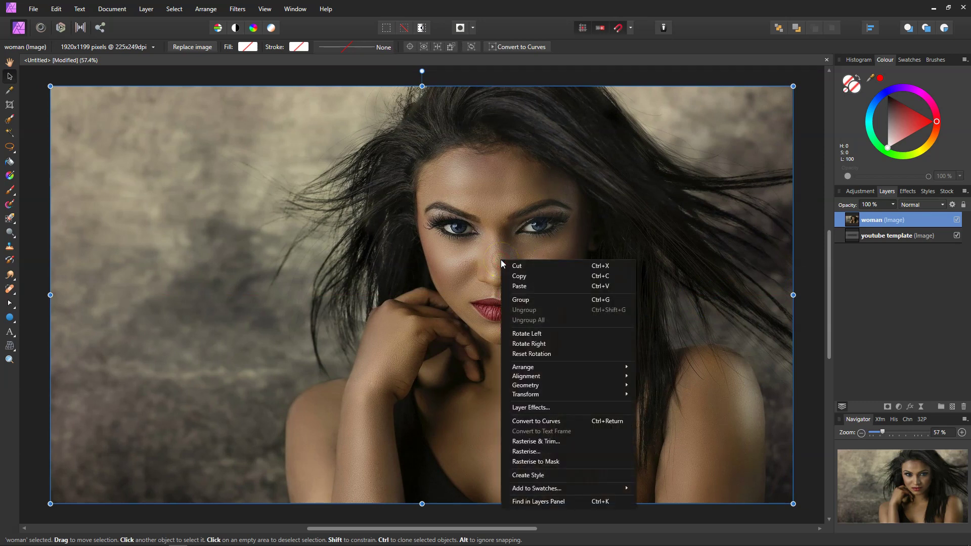
mouse_move(555, 394)
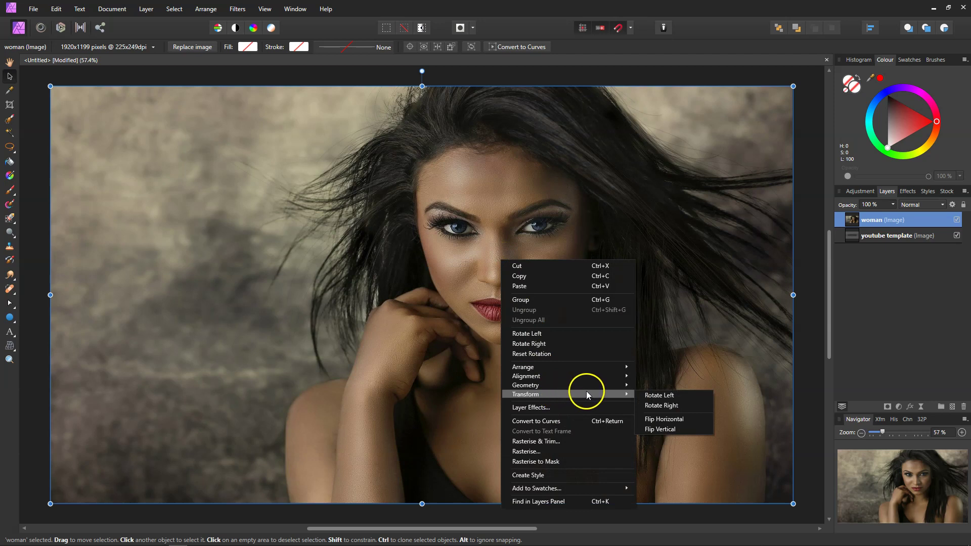
click(682, 421)
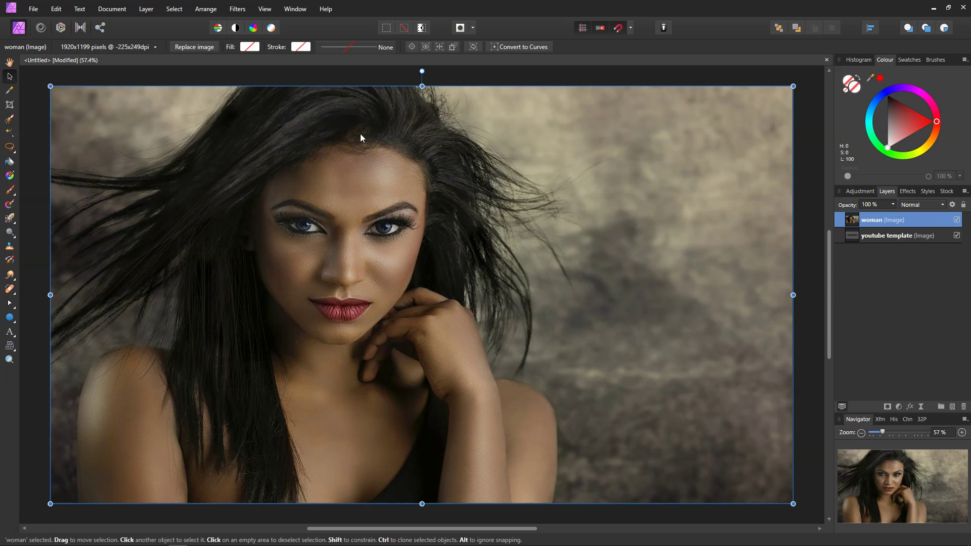
Apply a Gaussian Blur to the woman image with a radius slightly above 5 px.
click(241, 9)
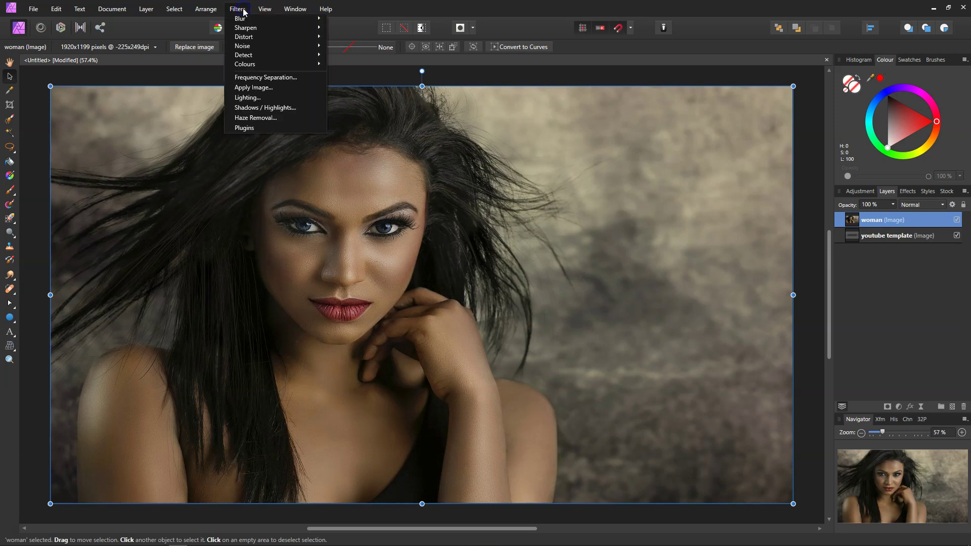
mouse_move(320, 21)
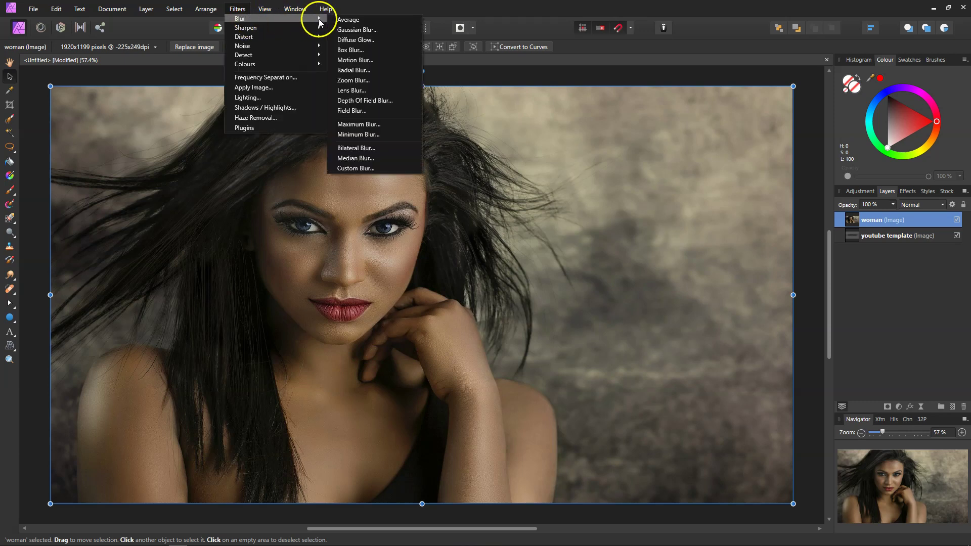
click(356, 30)
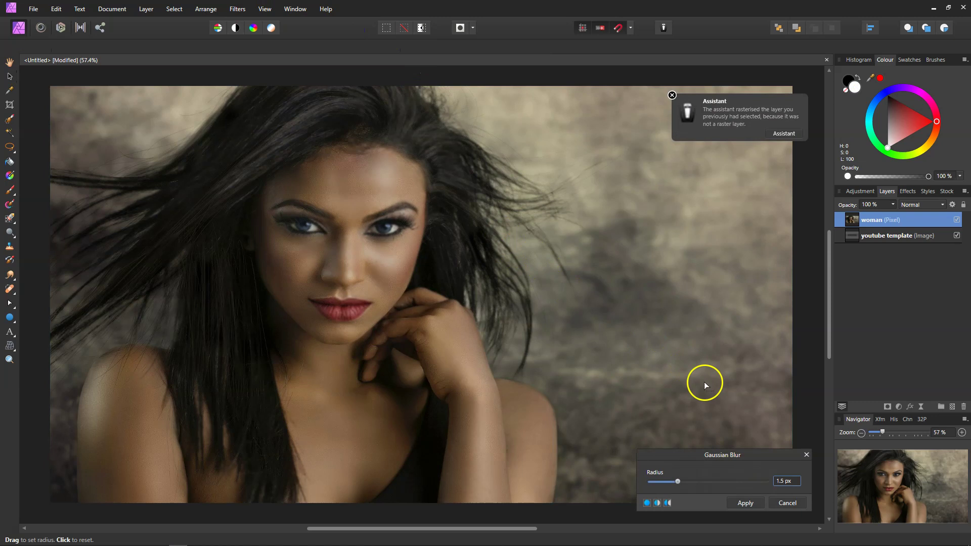
click(671, 95)
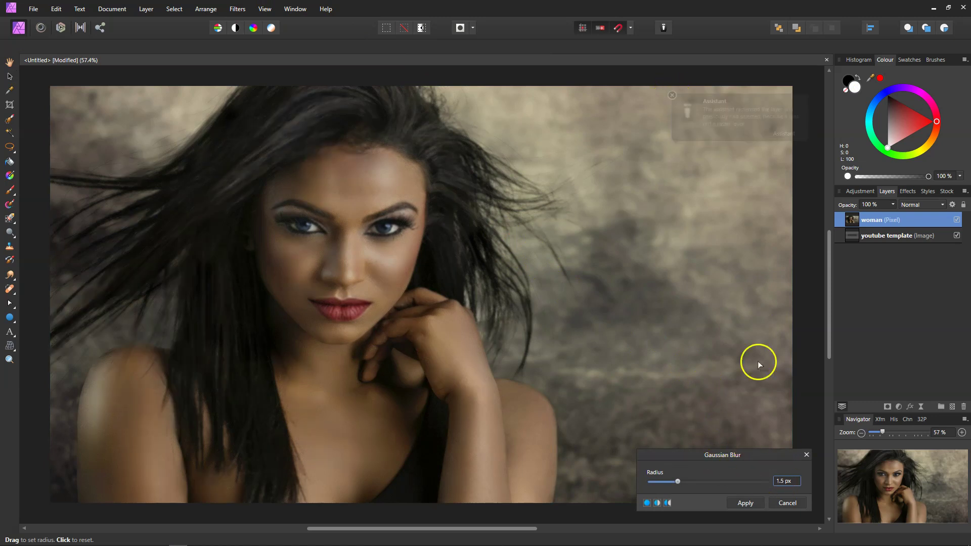
click(677, 482)
drag(679, 485, 682, 485)
click(780, 483)
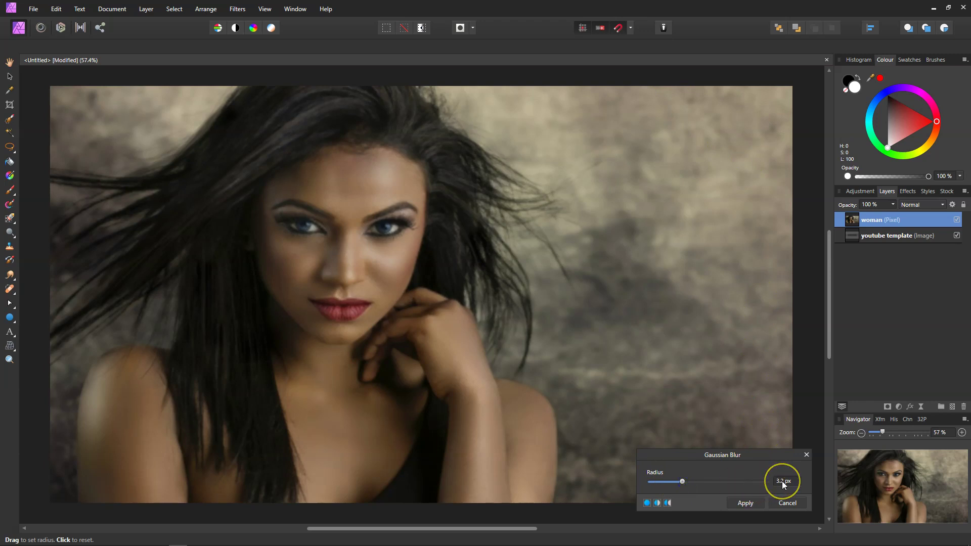
text(4)
key(Return)
scroll(783, 484, up, 1)
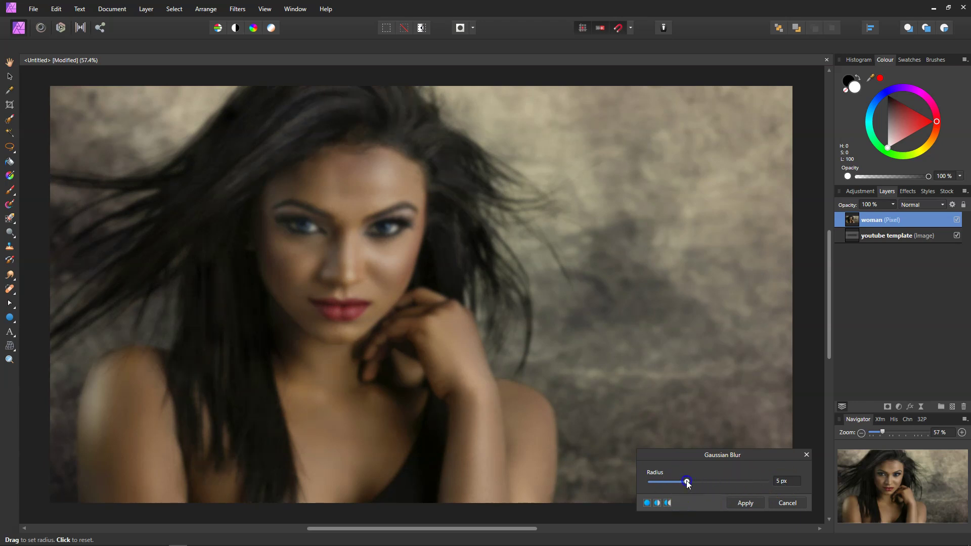
drag(688, 484, 690, 485)
click(738, 503)
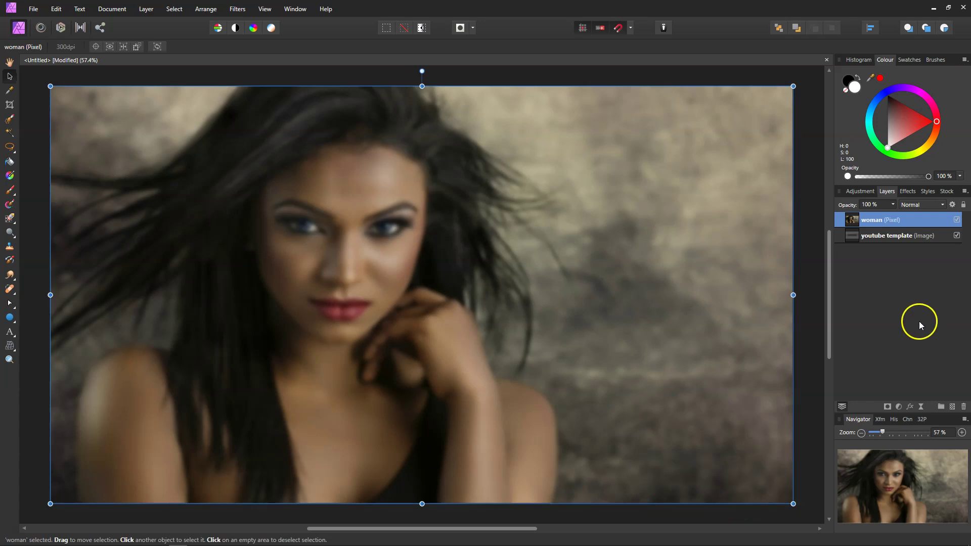
Move the youtube template layer above the woman layer and lock the woman layer.
click(874, 240)
drag(879, 237, 880, 219)
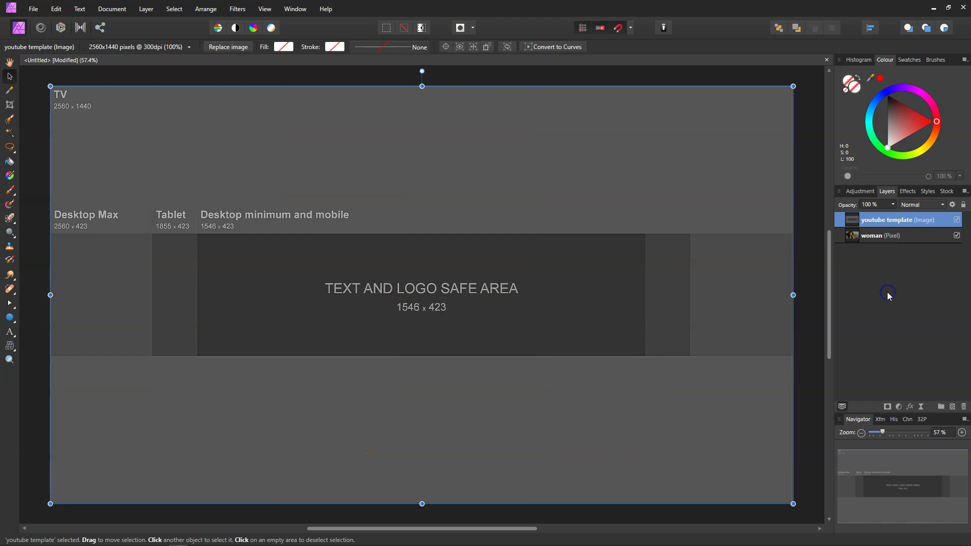
click(917, 237)
click(963, 204)
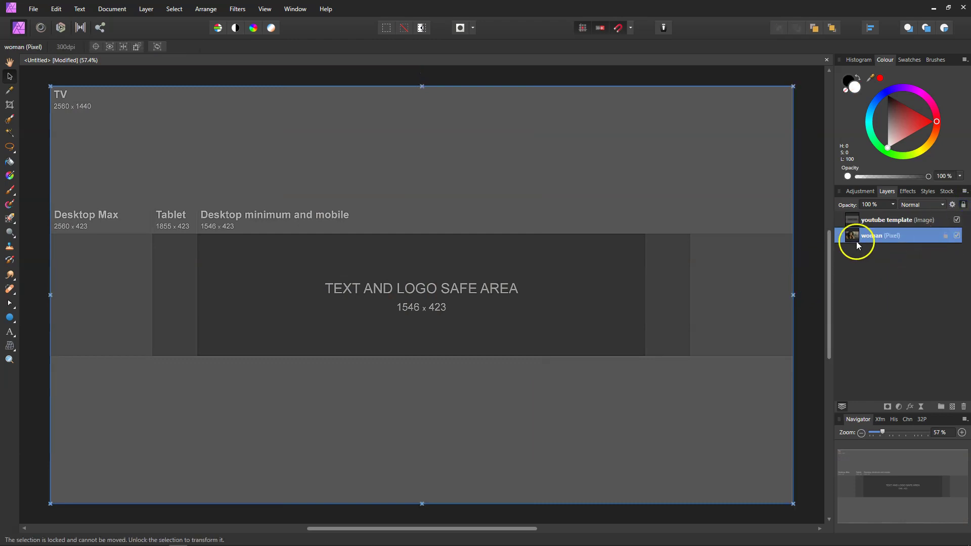
Draw a white rectangle over the template's 423 px high band, from just before the page centre to the page's right edge.
click(869, 221)
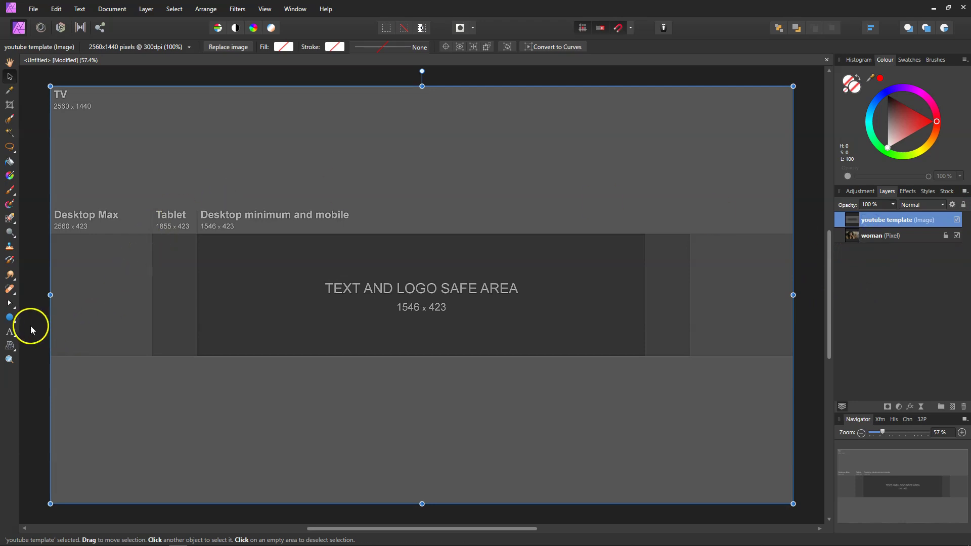
click(13, 322)
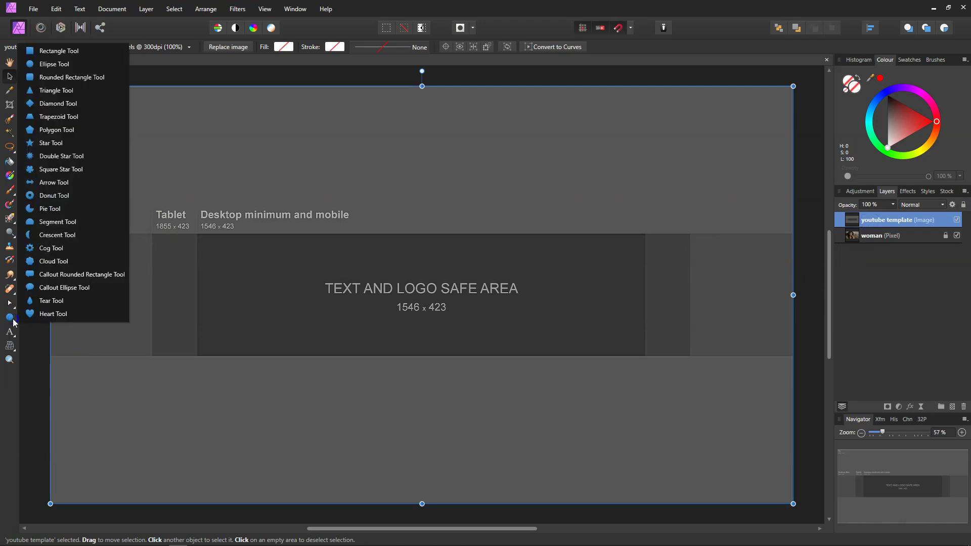
click(81, 56)
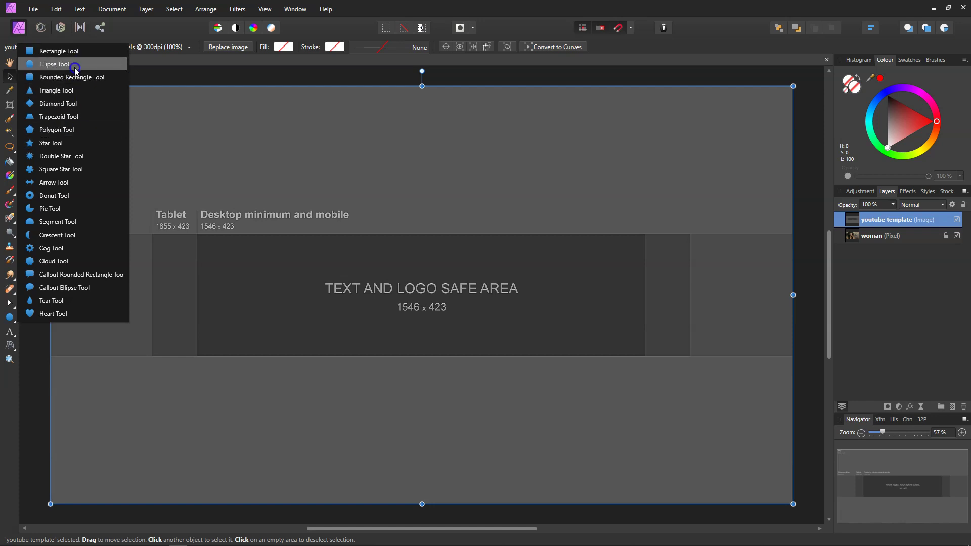
click(75, 53)
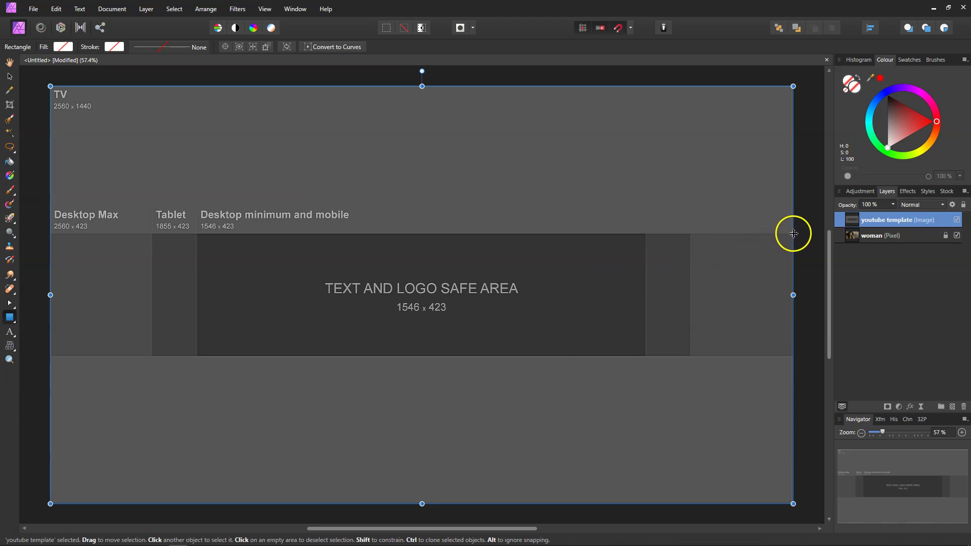
mouse_move(793, 234)
mouse_down()
mouse_move(625, 240)
mouse_move(769, 217)
mouse_move(792, 234)
mouse_up()
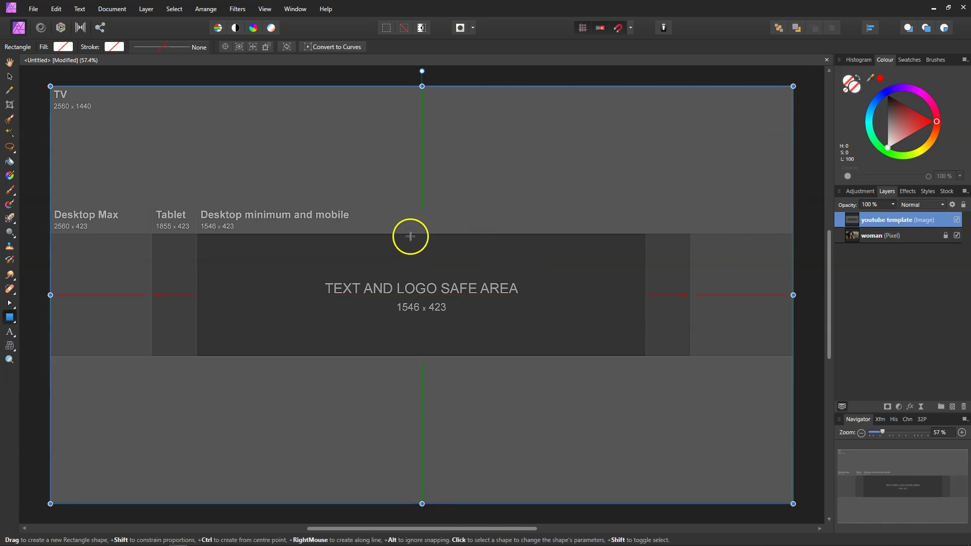
mouse_move(410, 234)
mouse_down()
mouse_move(433, 288)
mouse_move(618, 354)
mouse_move(792, 356)
mouse_up()
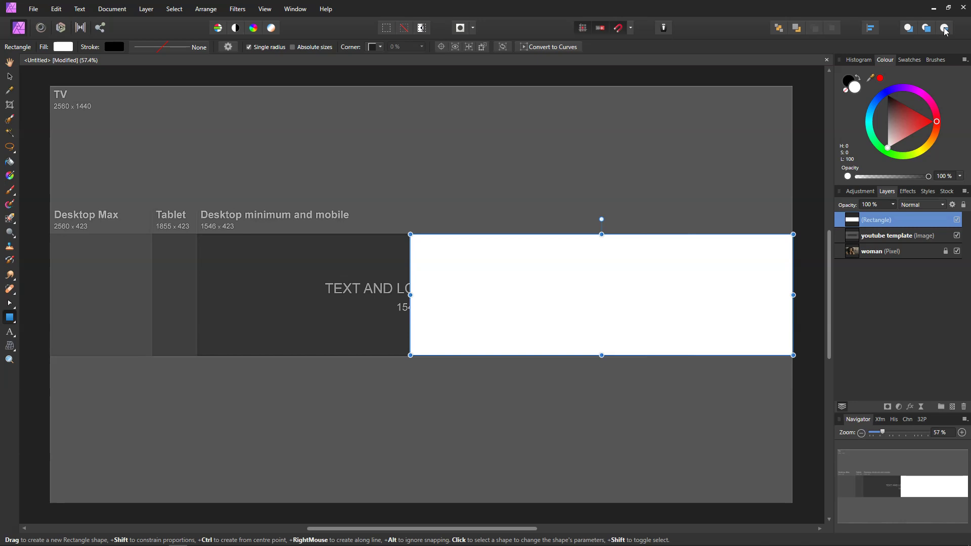
Place the background image inside the white rectangle and position it so the pink artwork fills the rectangle.
click(555, 182)
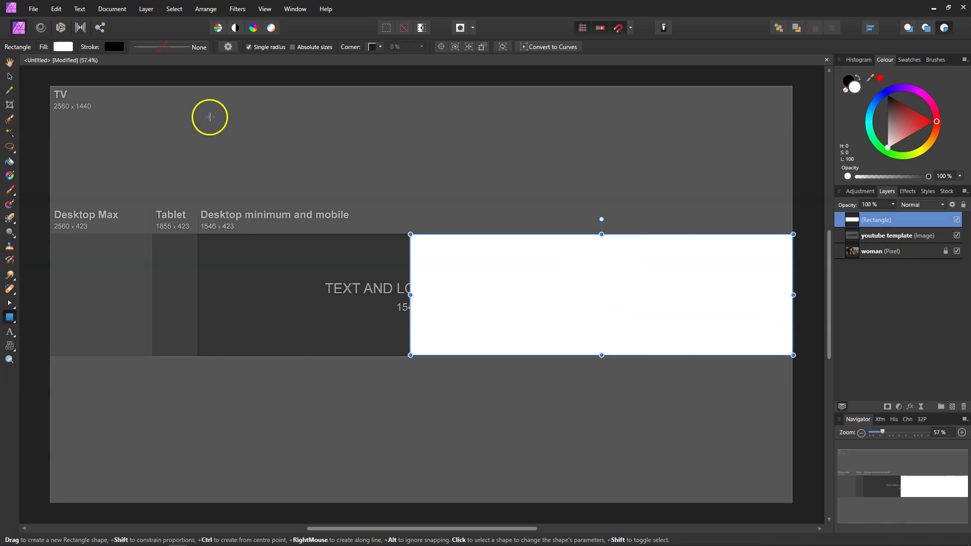
click(29, 9)
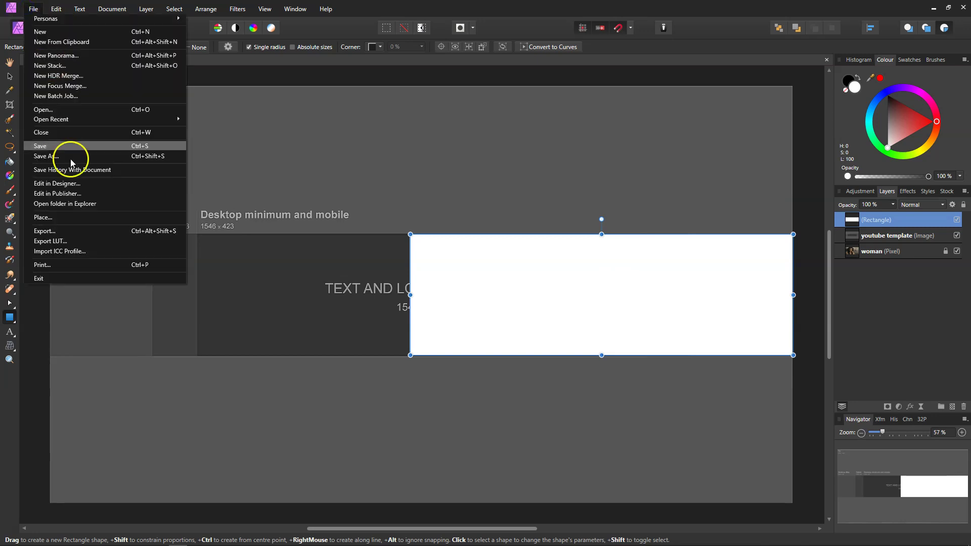
click(61, 222)
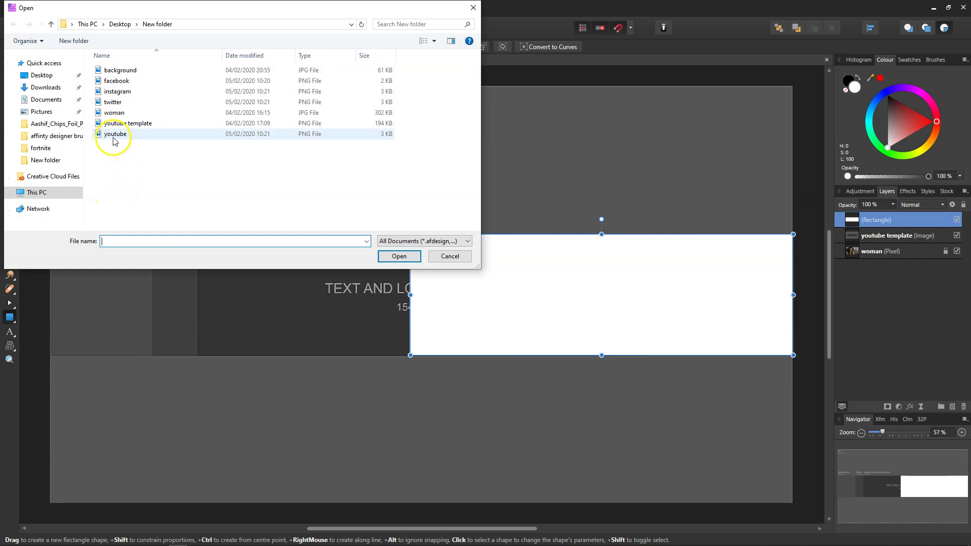
click(124, 75)
click(398, 256)
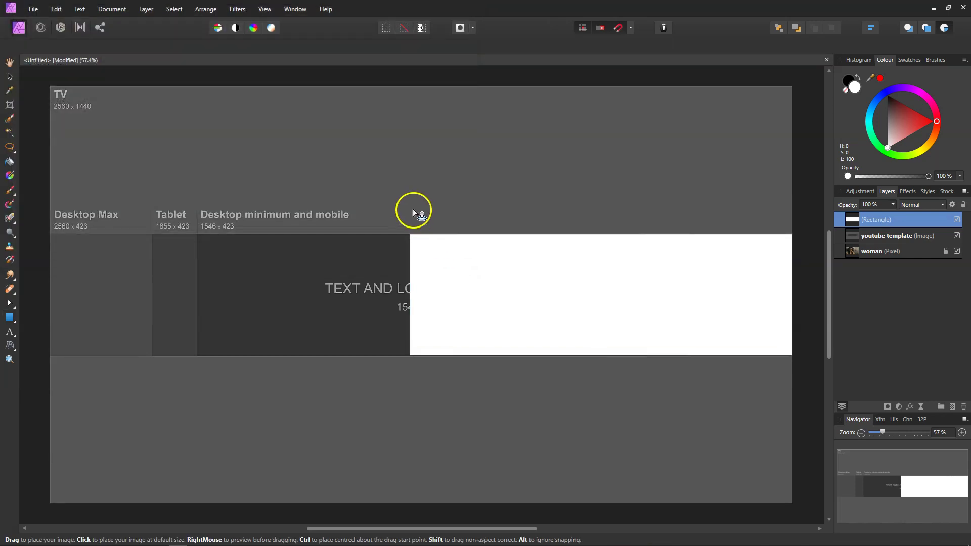
drag(399, 189, 782, 377)
drag(627, 319, 640, 218)
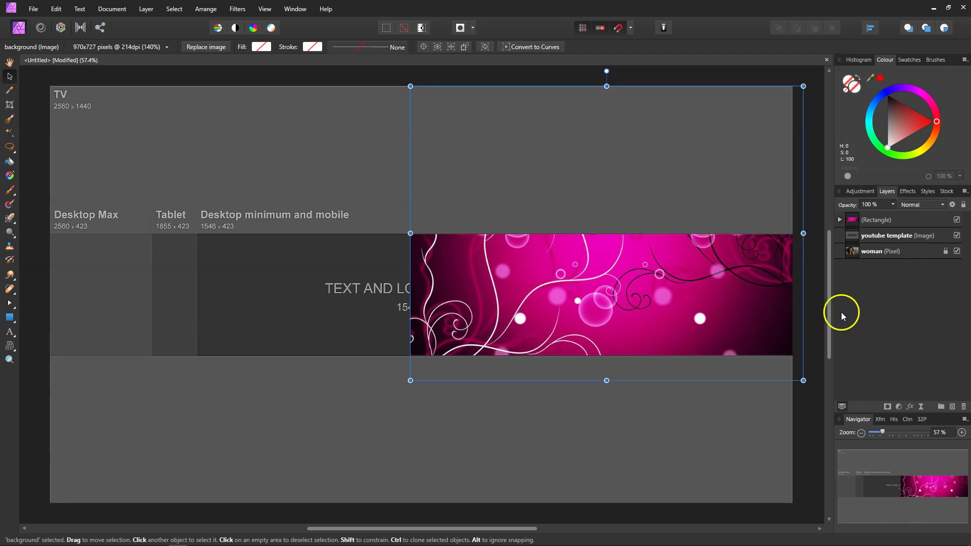
click(884, 289)
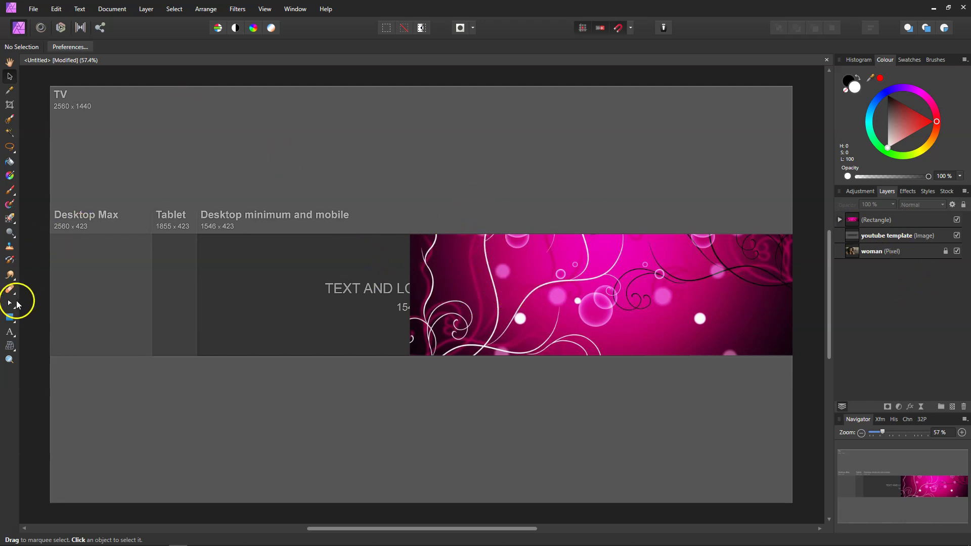
Draw a white circle with the Ellipse Tool from the upper-left corner of the pink rectangle, most of its height tall.
click(10, 318)
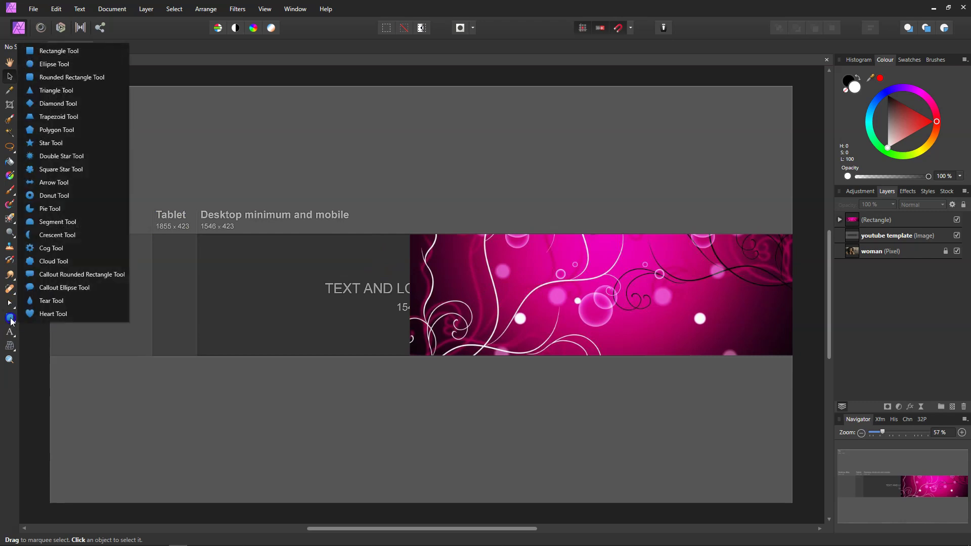
click(62, 68)
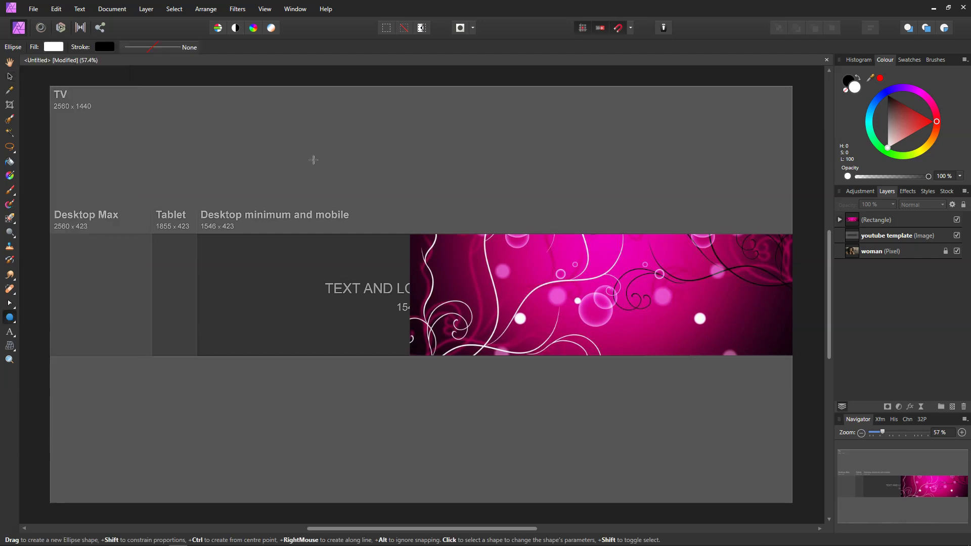
drag(410, 235, 505, 331)
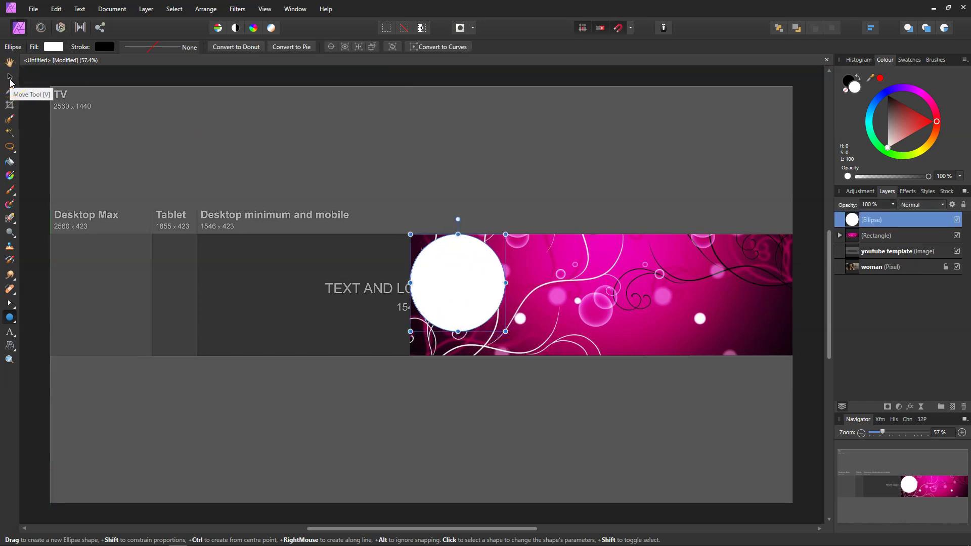
Centre the white circle on the pink rectangle's left edge and place the woman image inside it, positioned so her face fills the circle.
click(10, 76)
drag(461, 287, 411, 289)
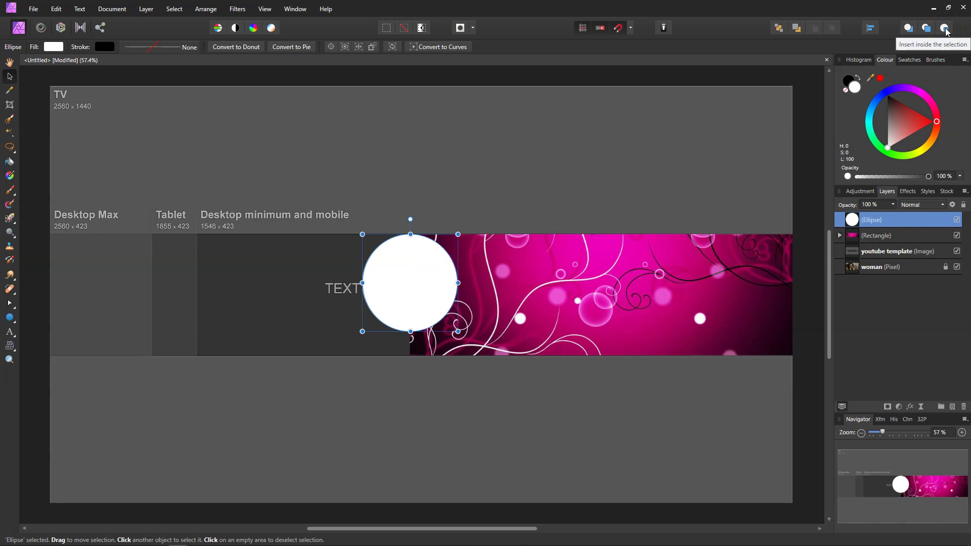
click(33, 9)
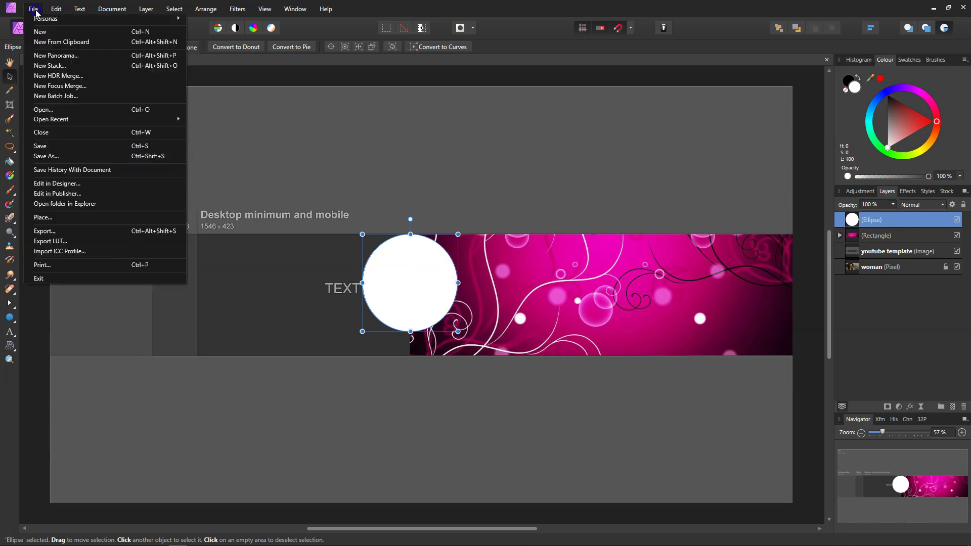
click(49, 218)
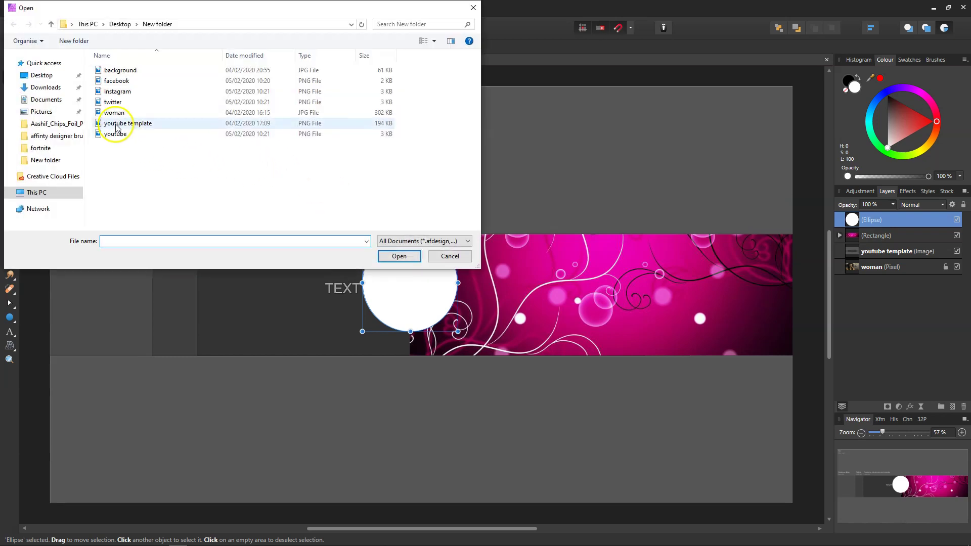
click(114, 112)
click(399, 256)
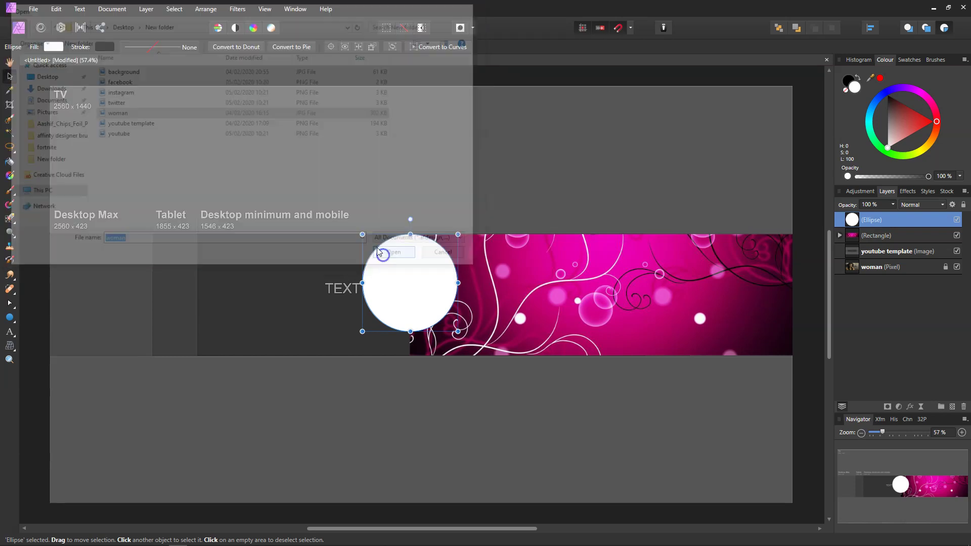
drag(328, 202, 458, 282)
drag(432, 312, 544, 447)
drag(448, 280, 368, 305)
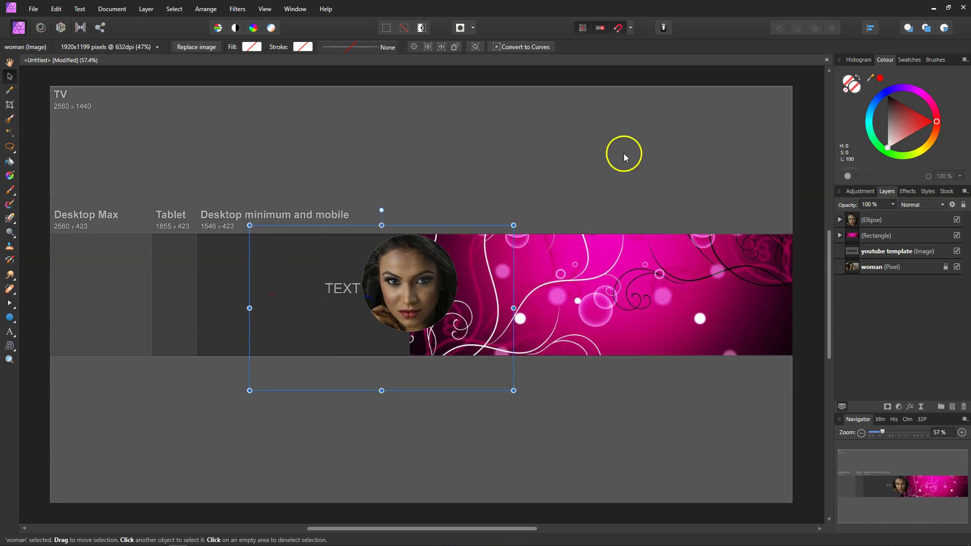
Hide the youtube template layer.
click(764, 163)
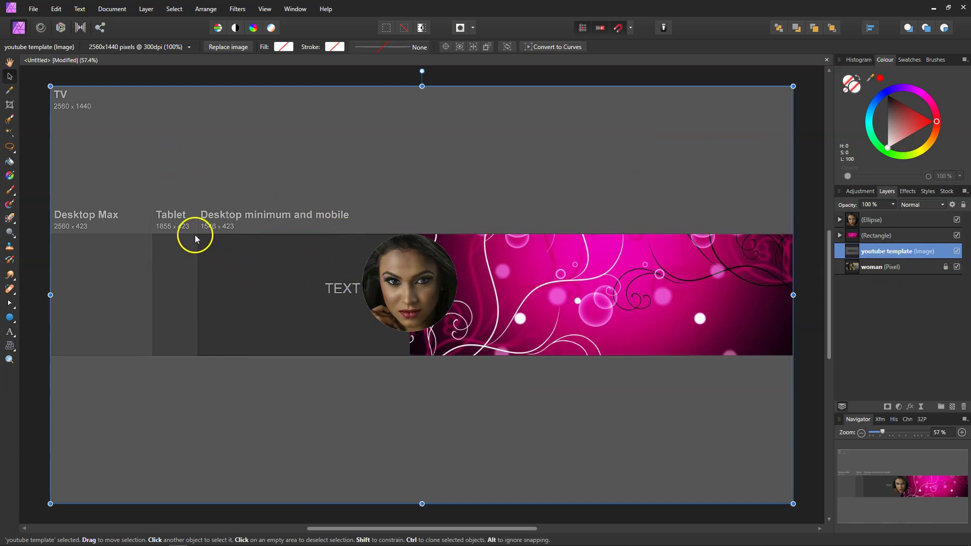
click(956, 251)
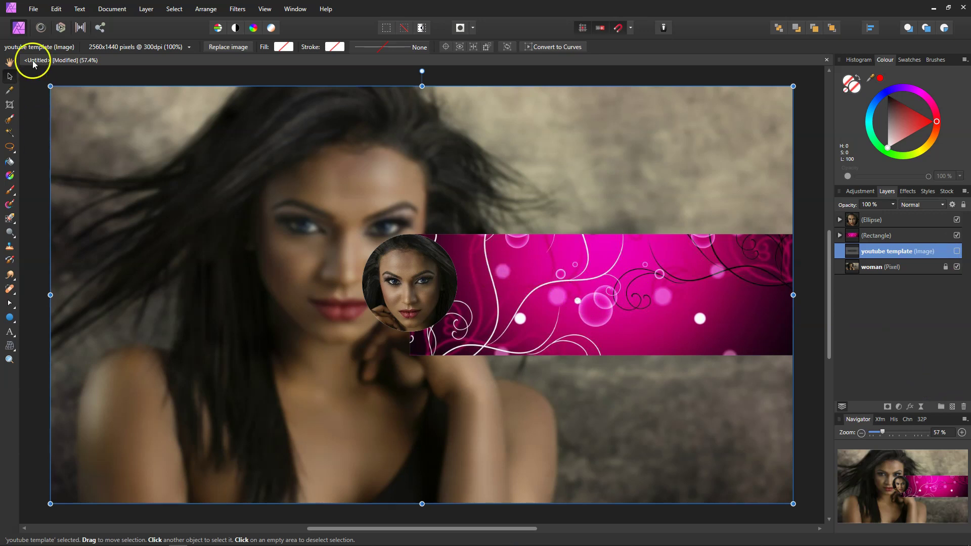
Place the facebook image as a small icon on the pink panel, right of the portrait circle, and move its layer above the ellipse.
click(36, 10)
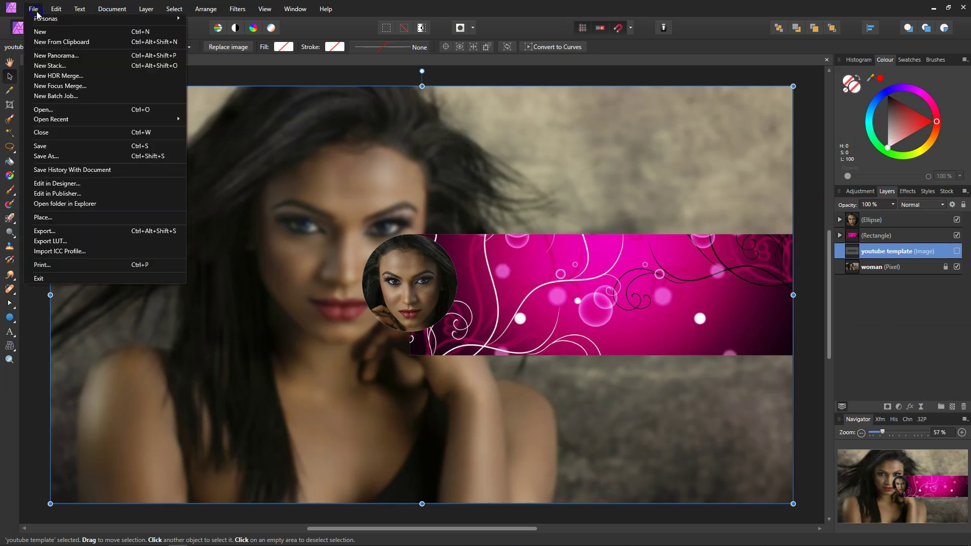
click(43, 217)
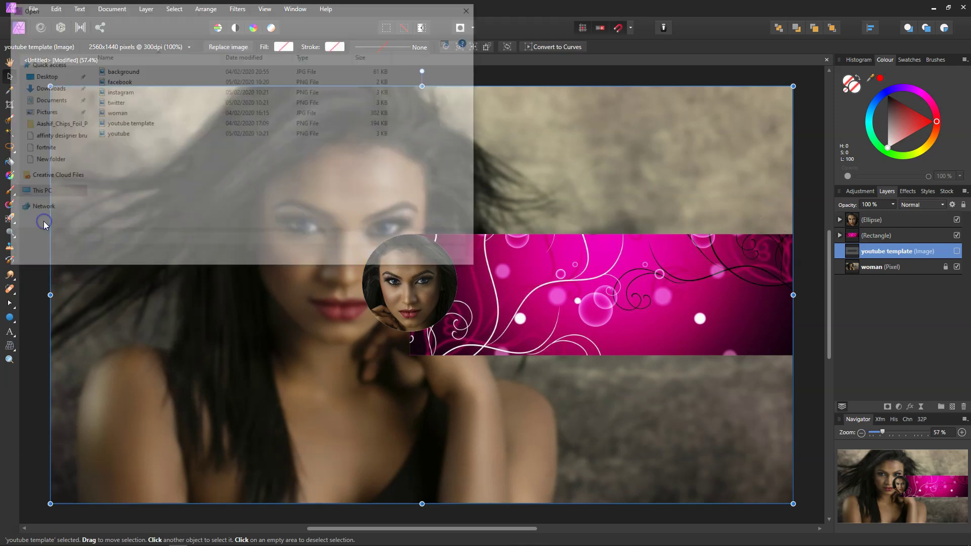
click(115, 82)
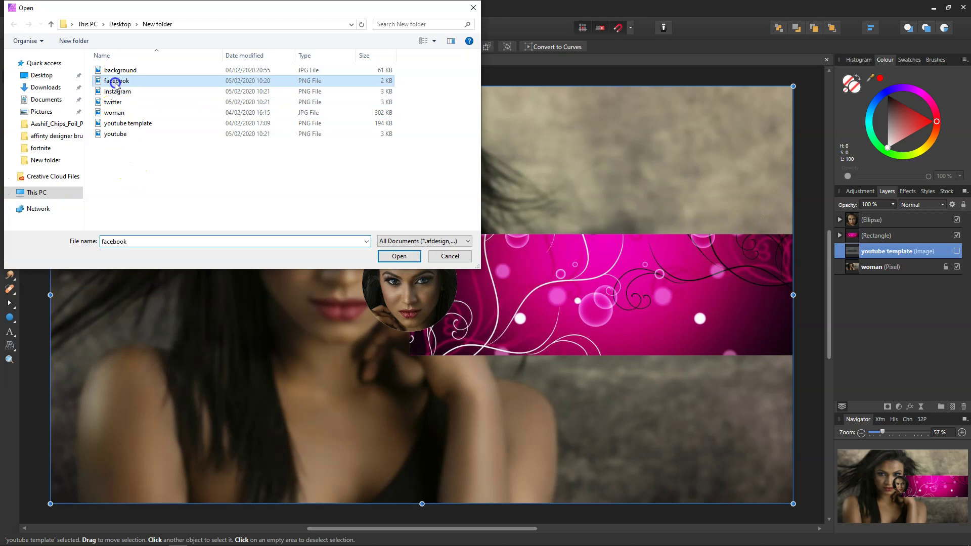
click(399, 256)
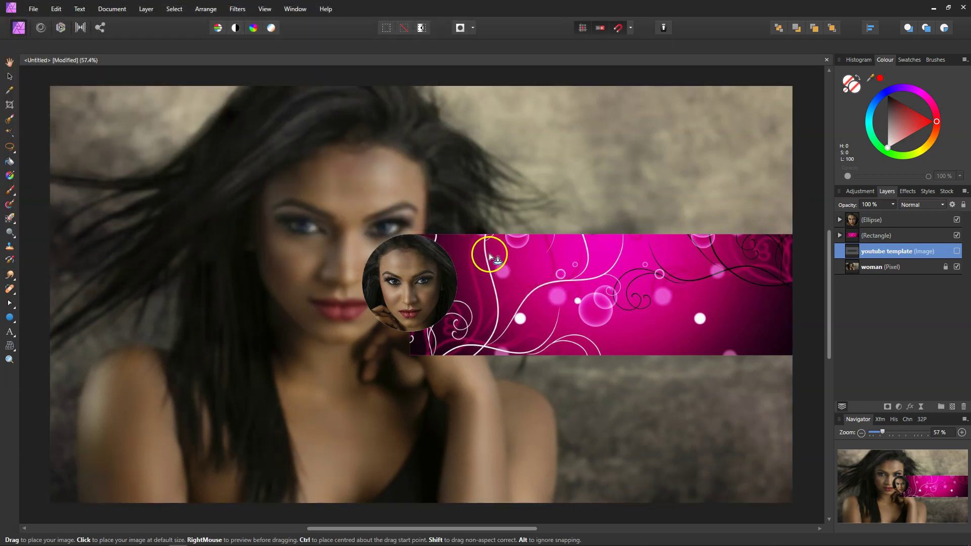
drag(511, 294, 505, 280)
drag(877, 253, 877, 218)
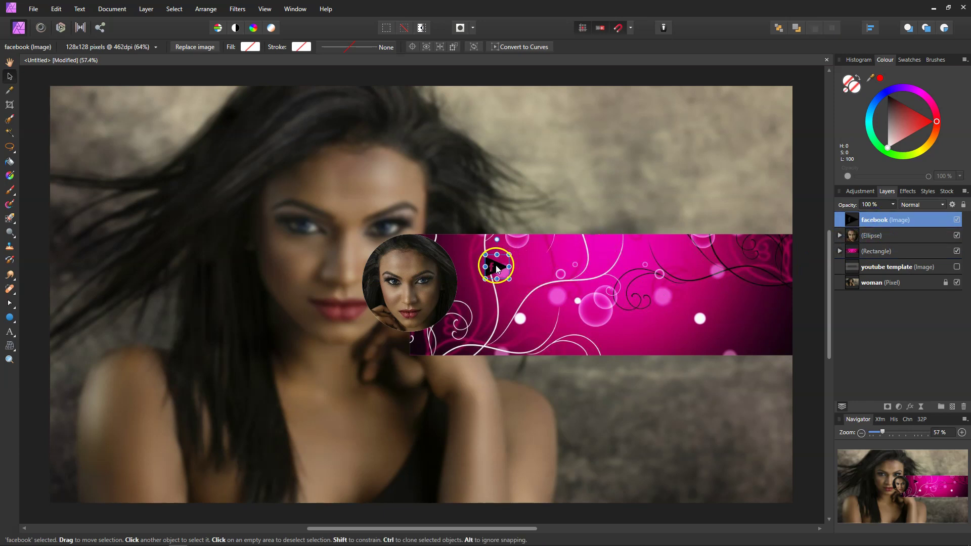
Place the instagram and twitter images at the facebook icon's size, stacked in a column below it.
click(35, 9)
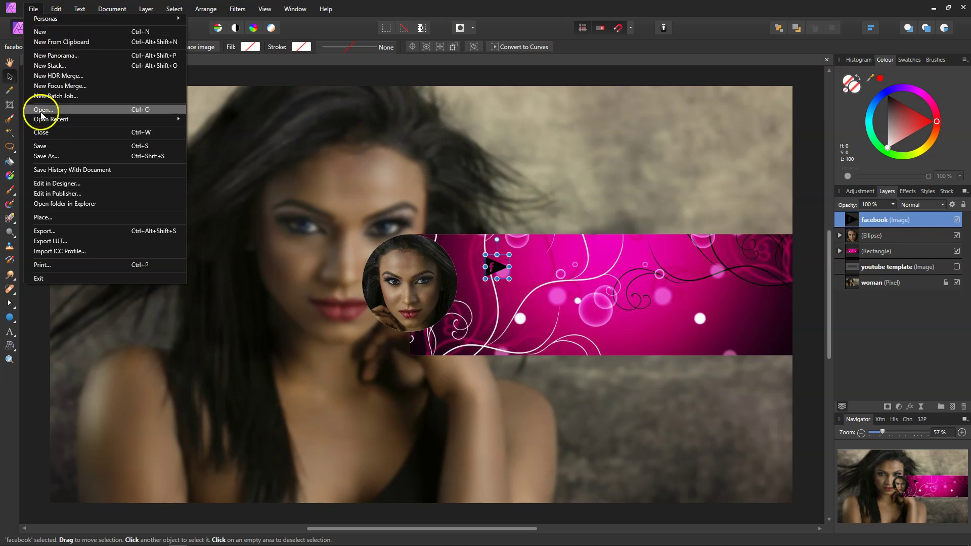
click(42, 218)
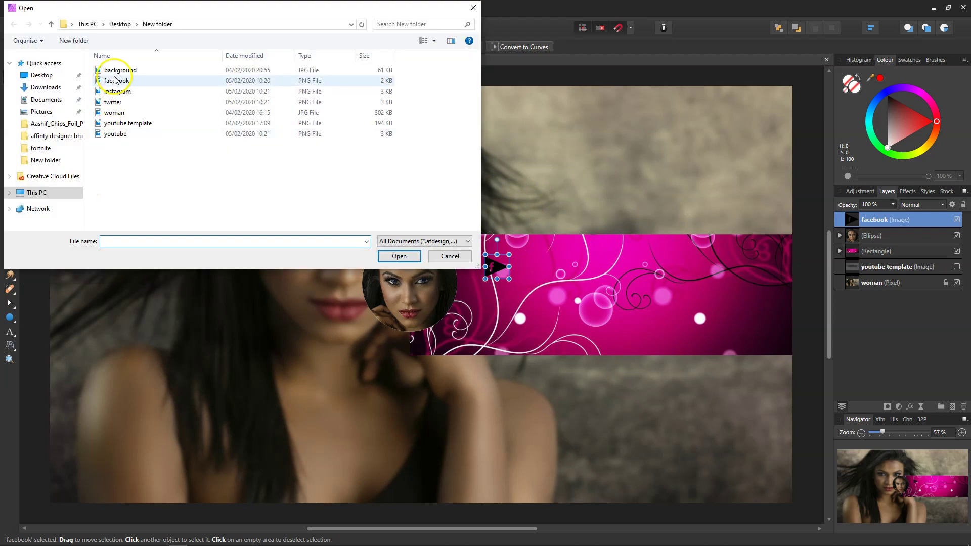
drag(90, 89, 119, 101)
click(395, 259)
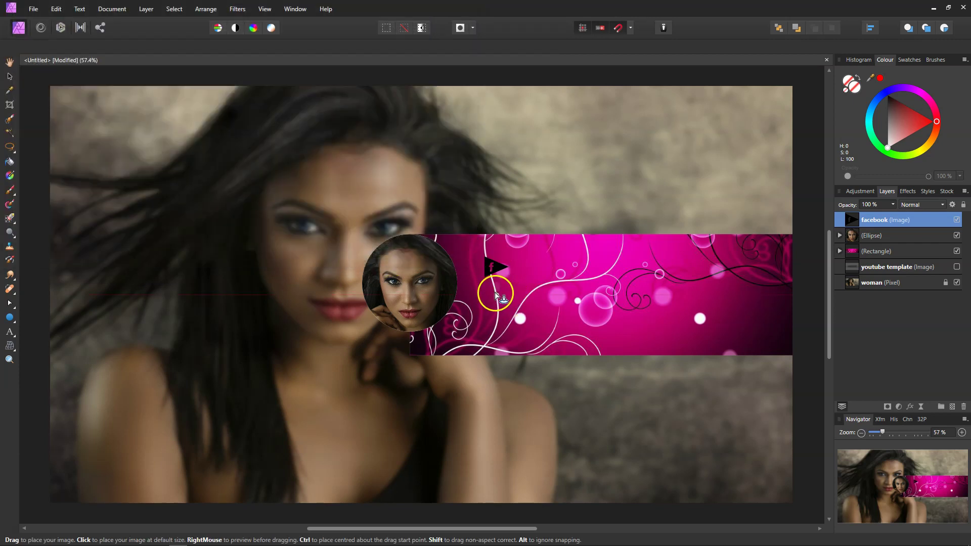
drag(484, 284, 510, 333)
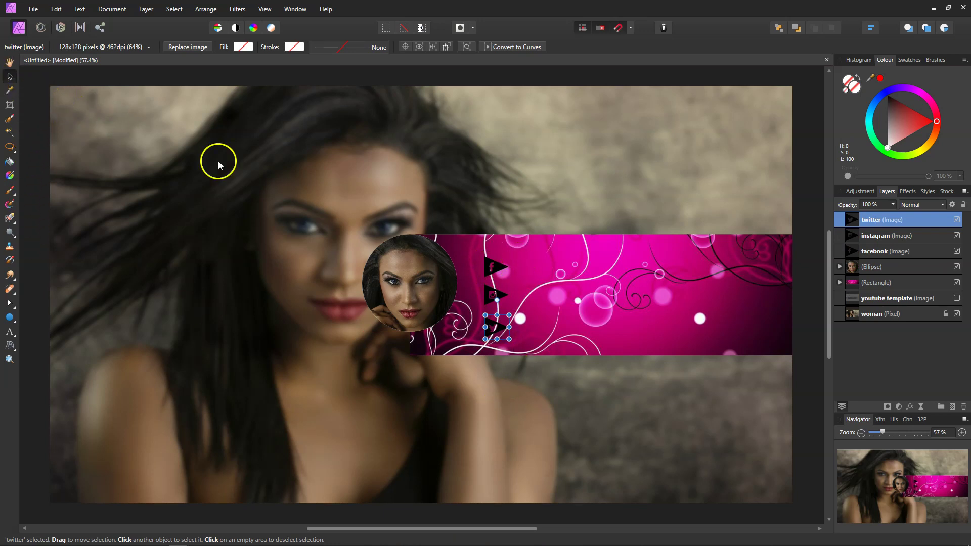
Space the facebook, instagram and twitter icons evenly in their column and shift all three down together to centre them vertically on the pink panel.
click(493, 267)
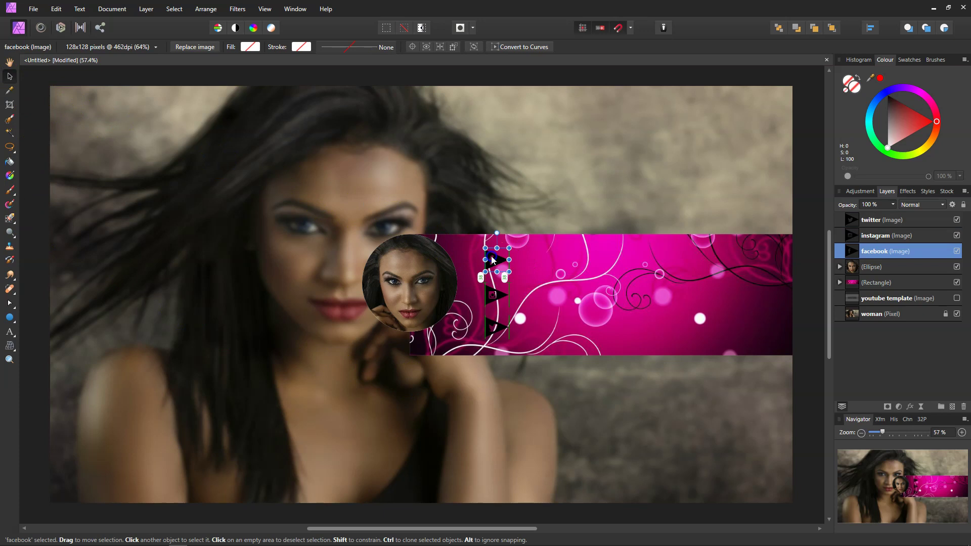
drag(495, 297, 494, 293)
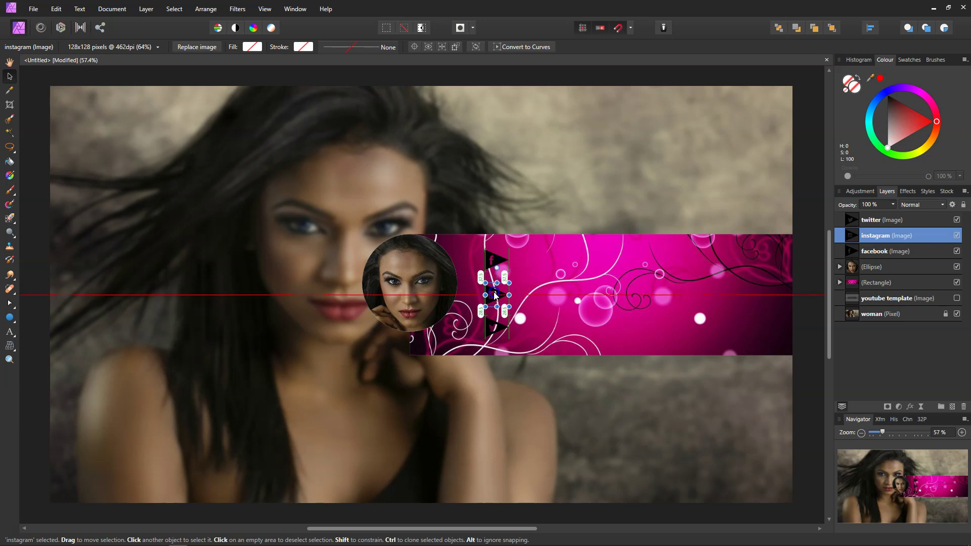
drag(495, 295, 494, 292)
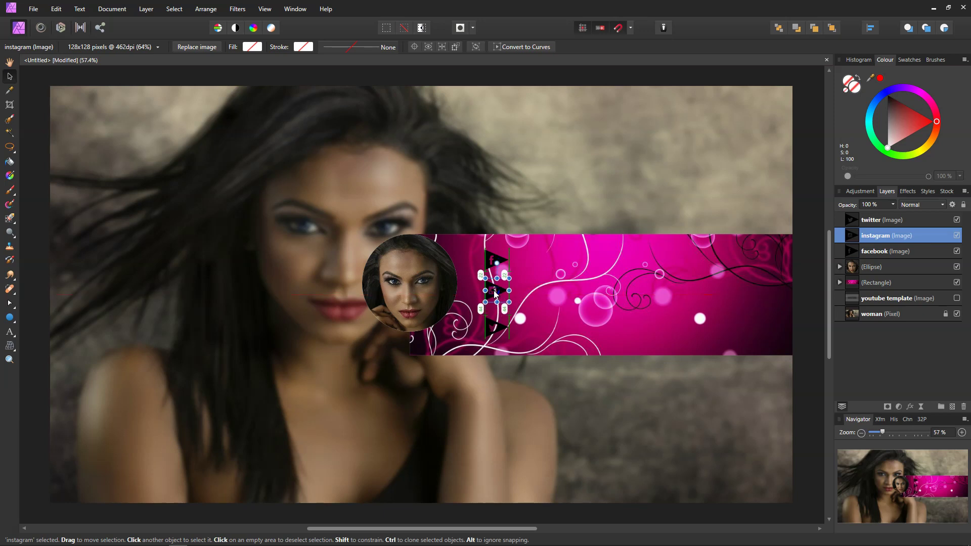
drag(493, 331, 492, 323)
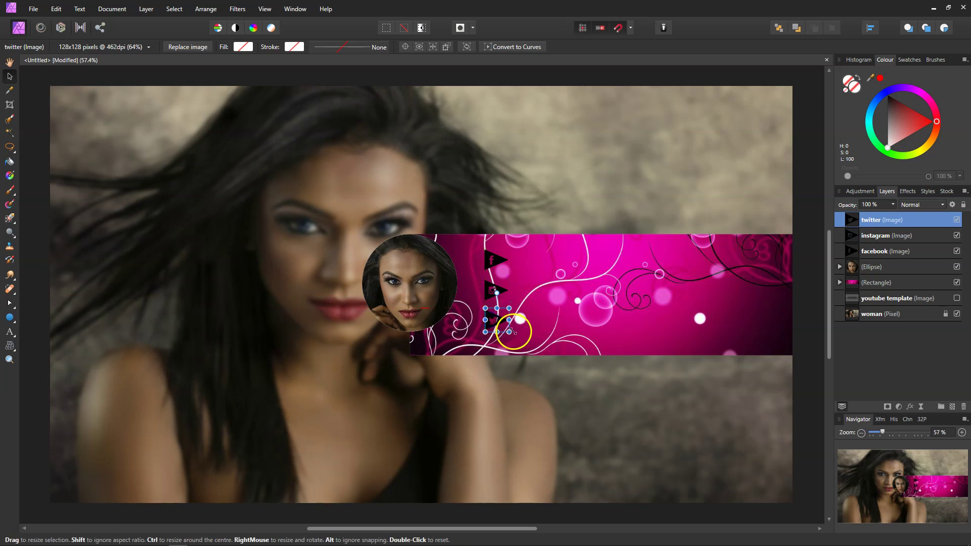
shift+click(884, 251)
drag(494, 259, 495, 265)
click(563, 179)
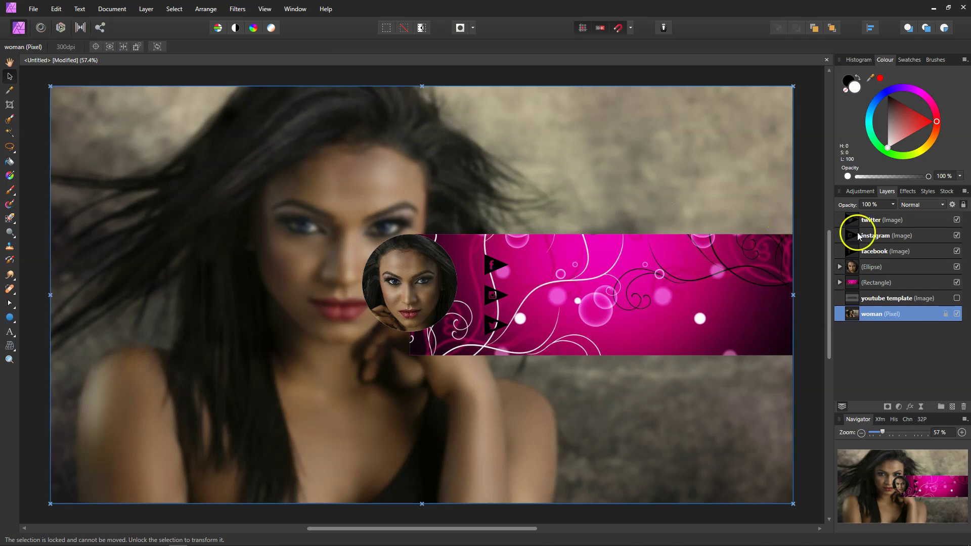
Select the twitter layer and set up the Artistic Text Tool with the FlemishScript BT font.
click(869, 219)
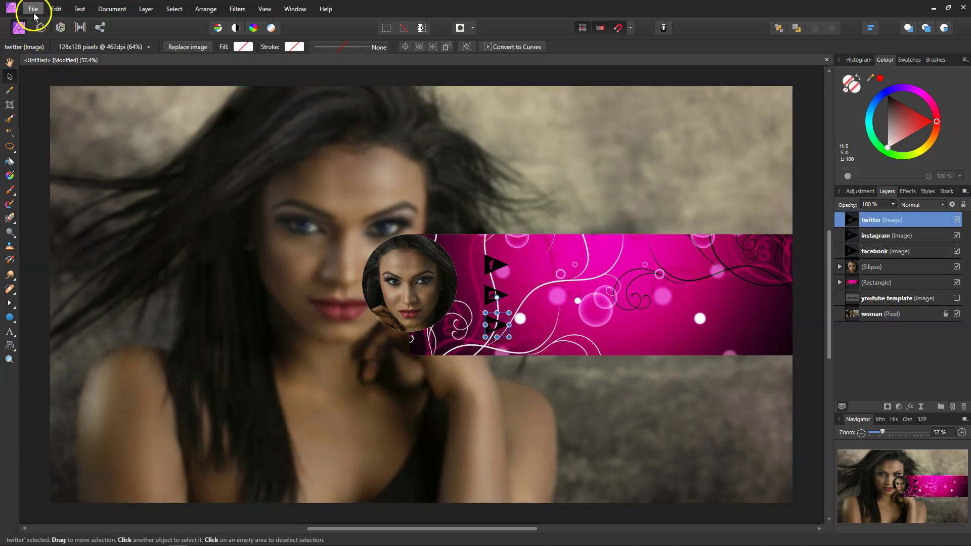
click(8, 333)
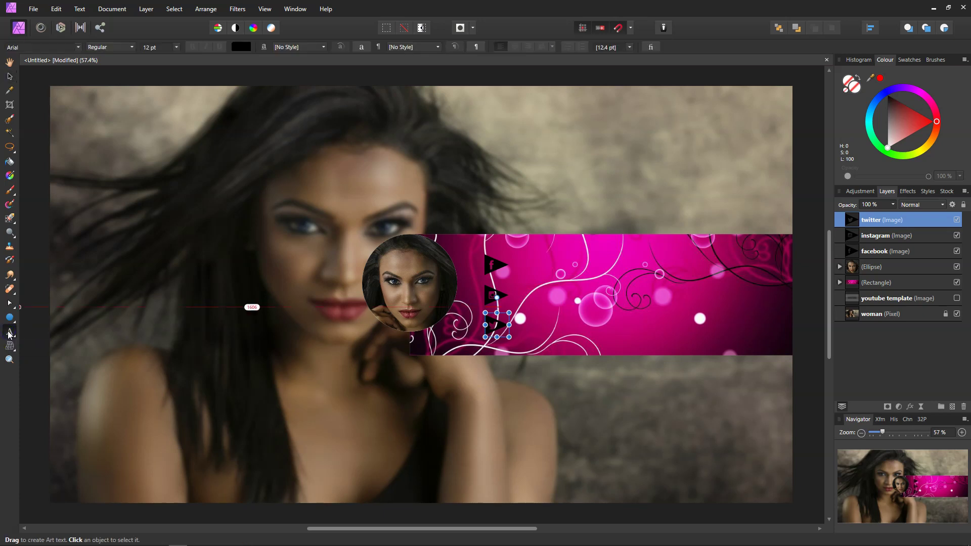
click(9, 333)
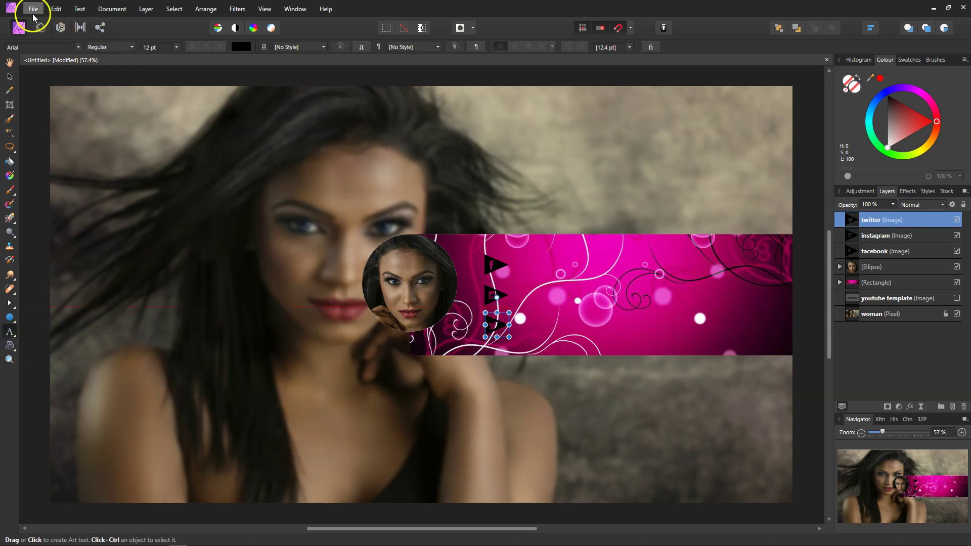
click(79, 47)
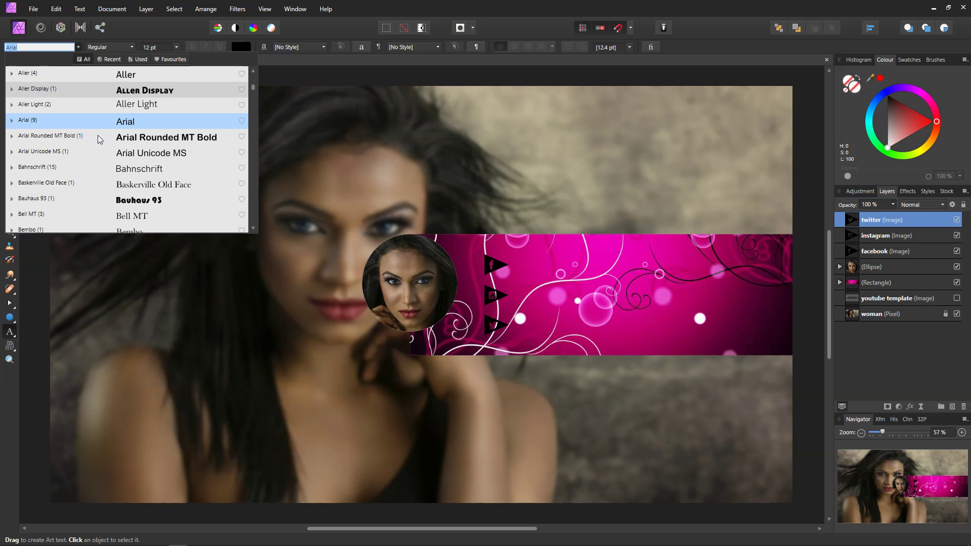
scroll(99, 135, down, 3)
scroll(98, 135, down, 3)
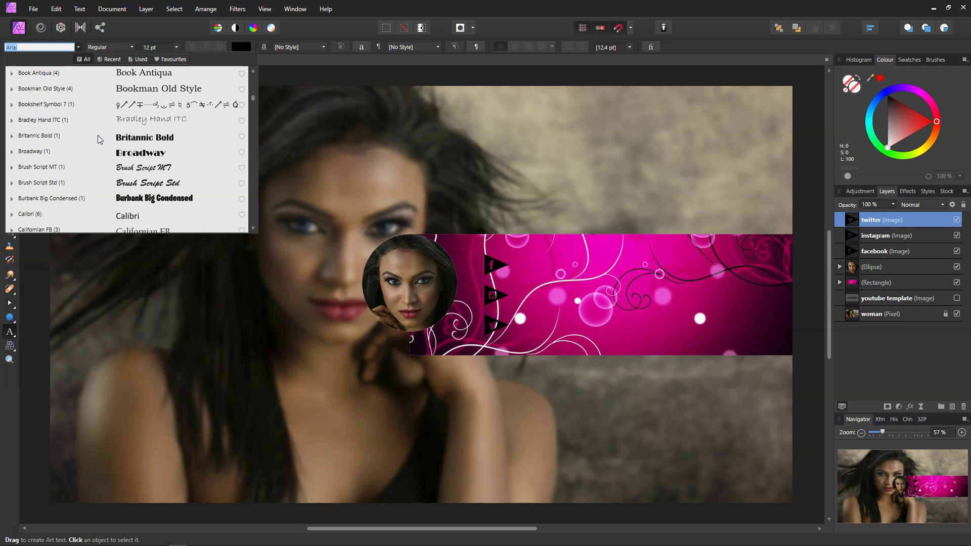
scroll(98, 135, down, 5)
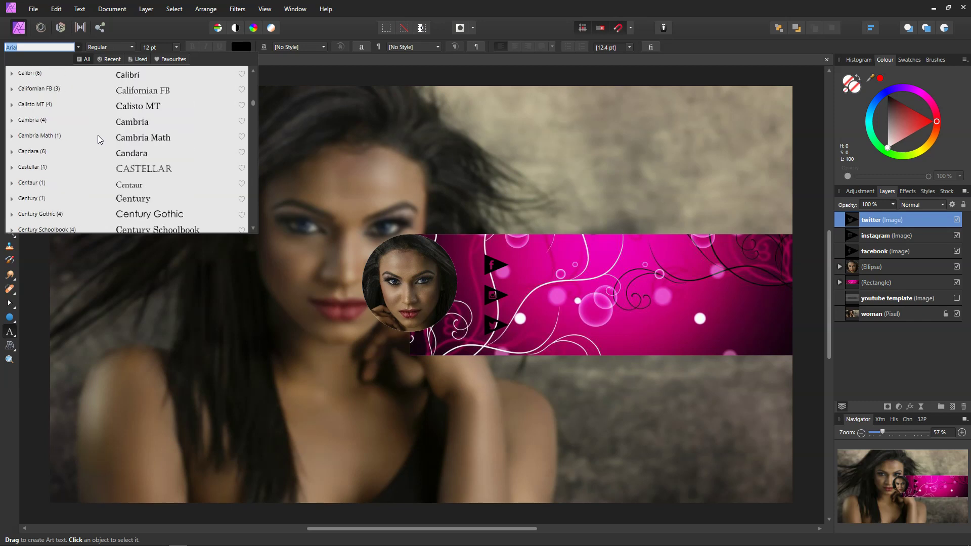
scroll(98, 135, down, 6)
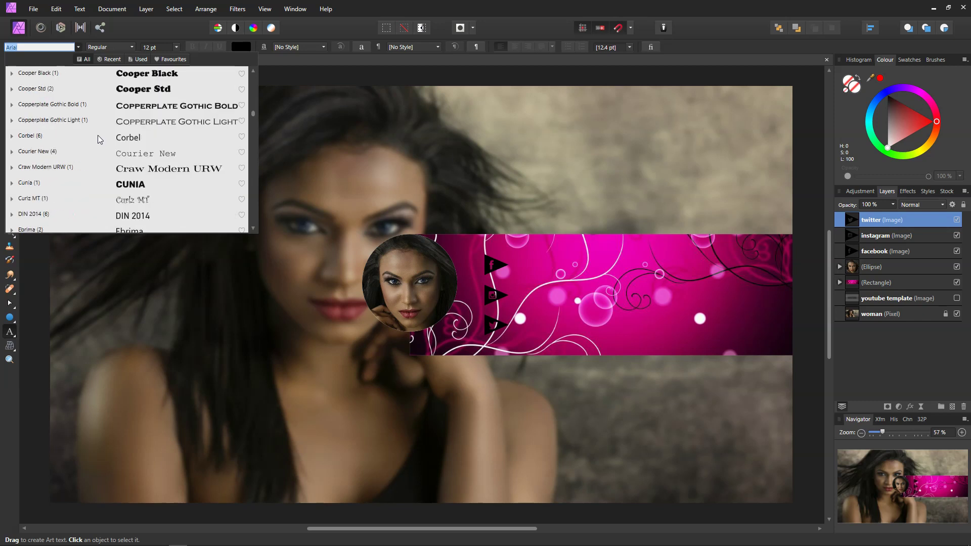
scroll(98, 135, down, 2)
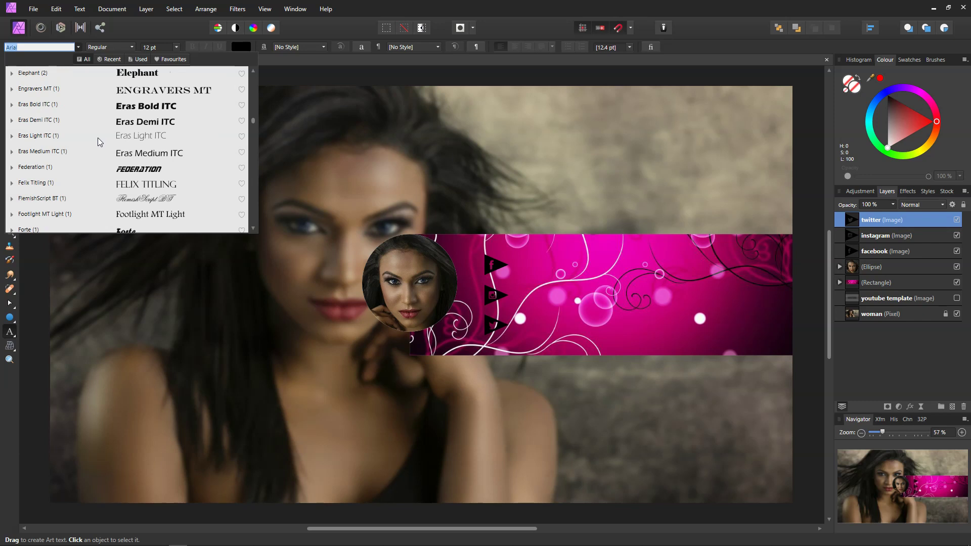
click(86, 202)
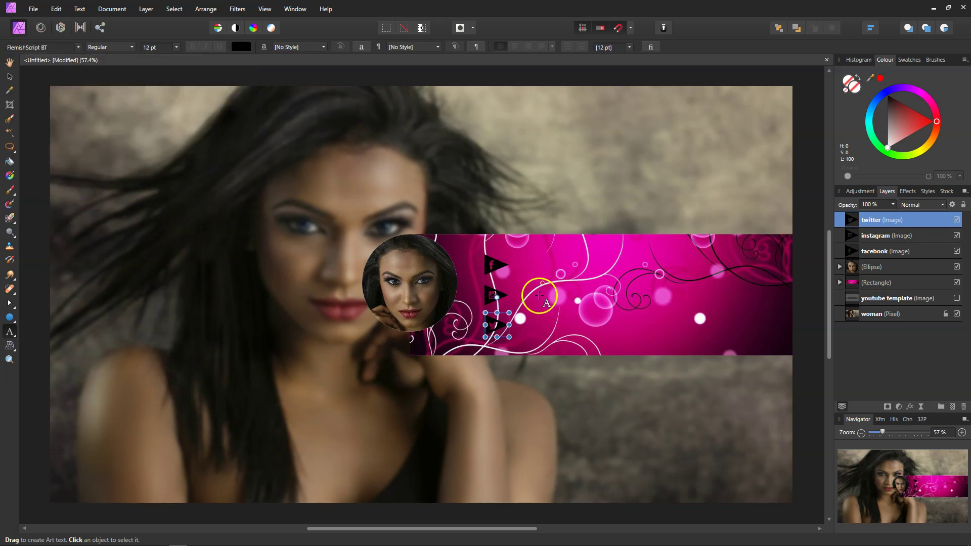
Add the text "Name" to the right of the facebook icon and colour it white.
click(526, 263)
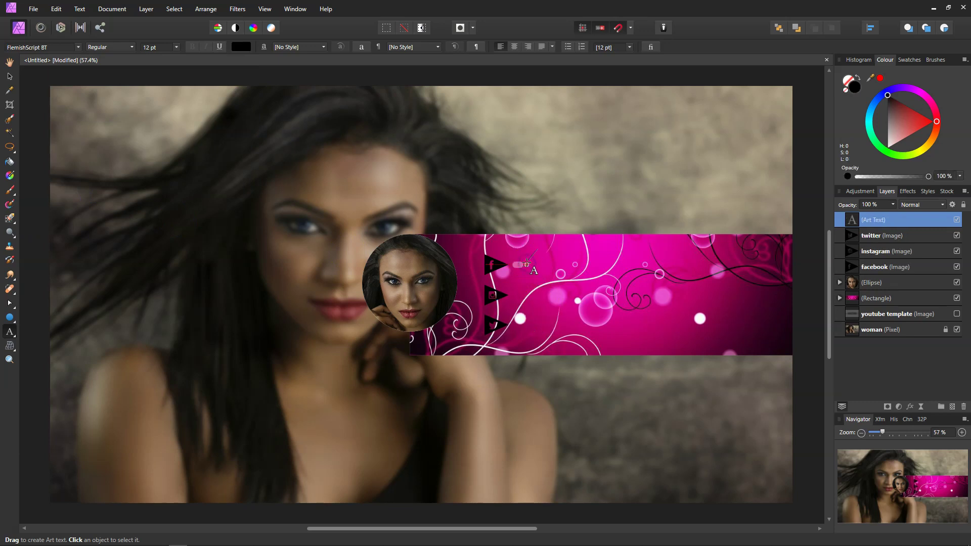
drag(526, 263, 527, 263)
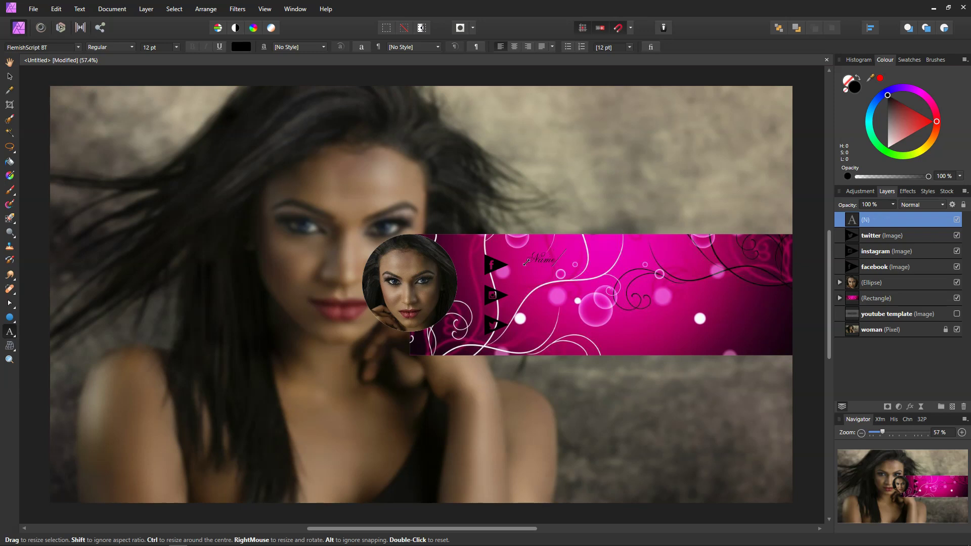
drag(554, 259, 521, 259)
key(Escape)
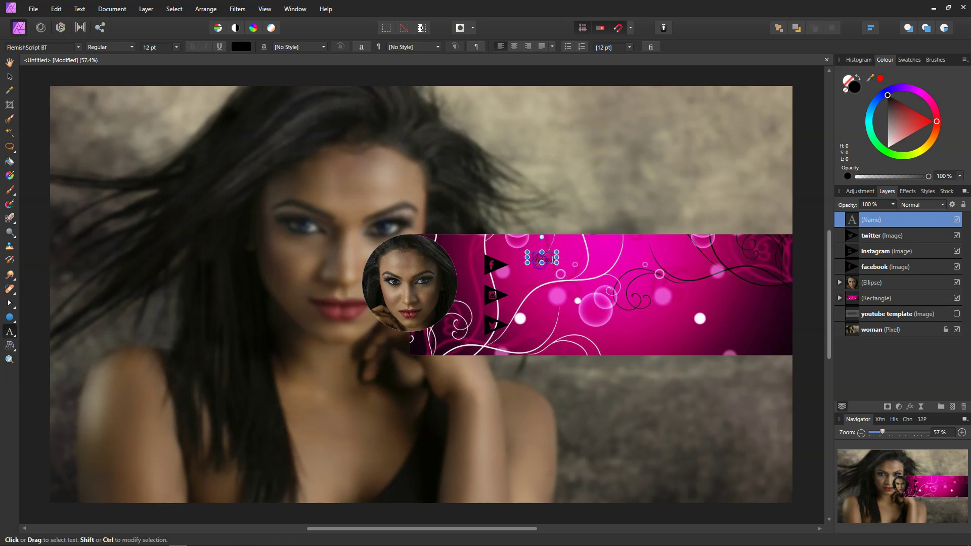
key(ctrl+a)
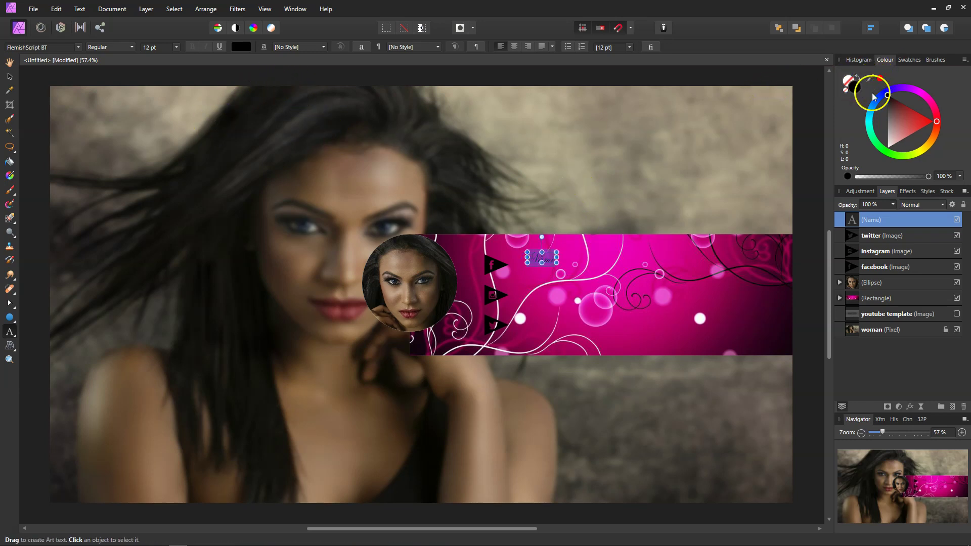
drag(888, 100, 889, 152)
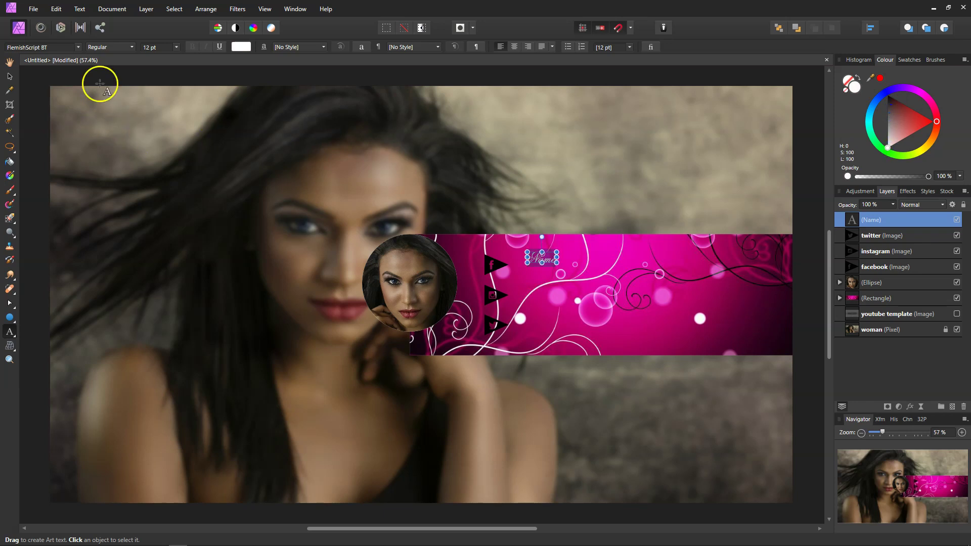
Change the "Name" text beside the facebook icon to the Gabriola font at 16 pt.
click(79, 47)
scroll(80, 167, down, 2)
scroll(80, 166, down, 1)
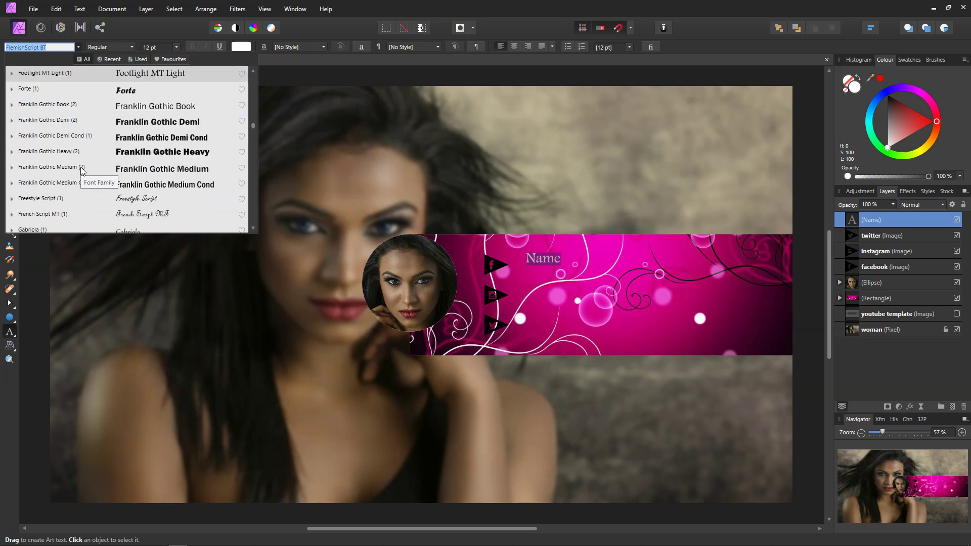
scroll(80, 167, down, 1)
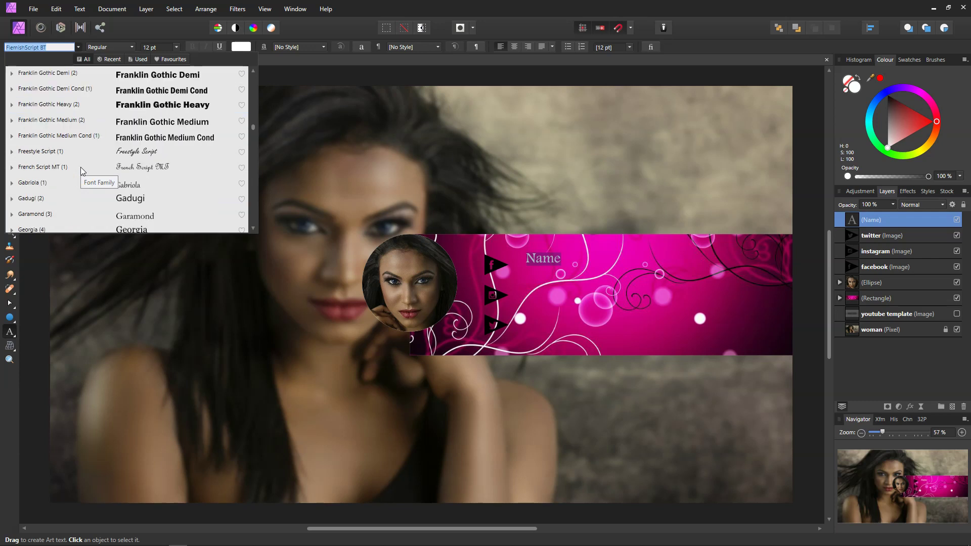
click(65, 188)
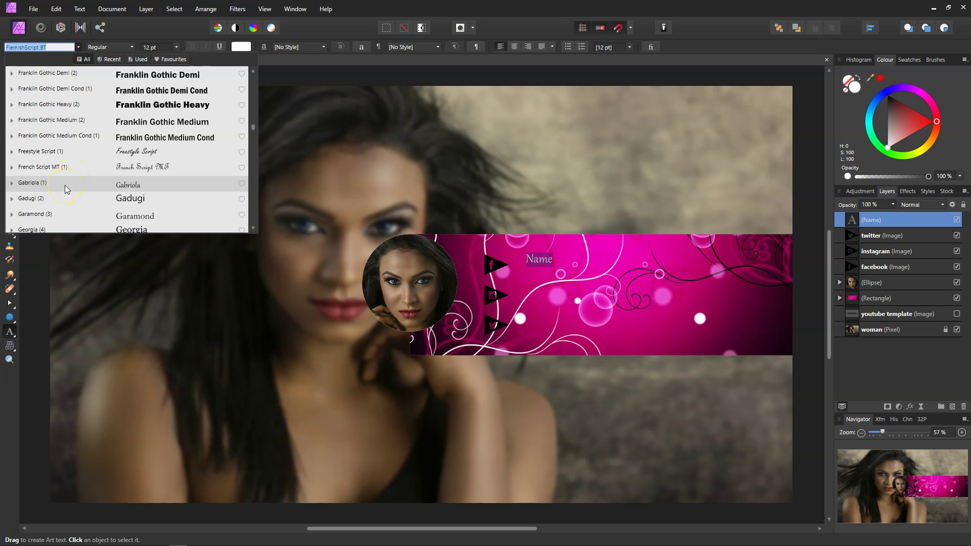
click(65, 185)
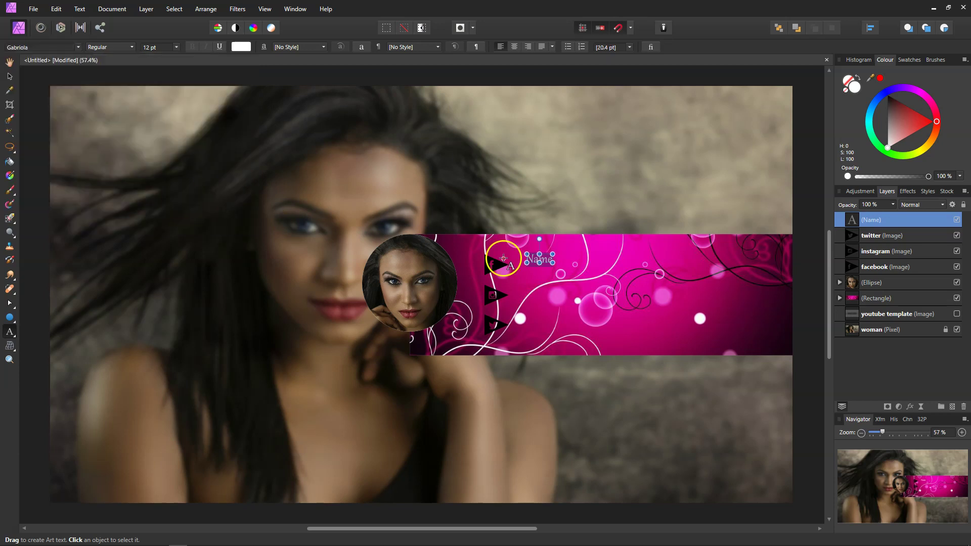
click(554, 263)
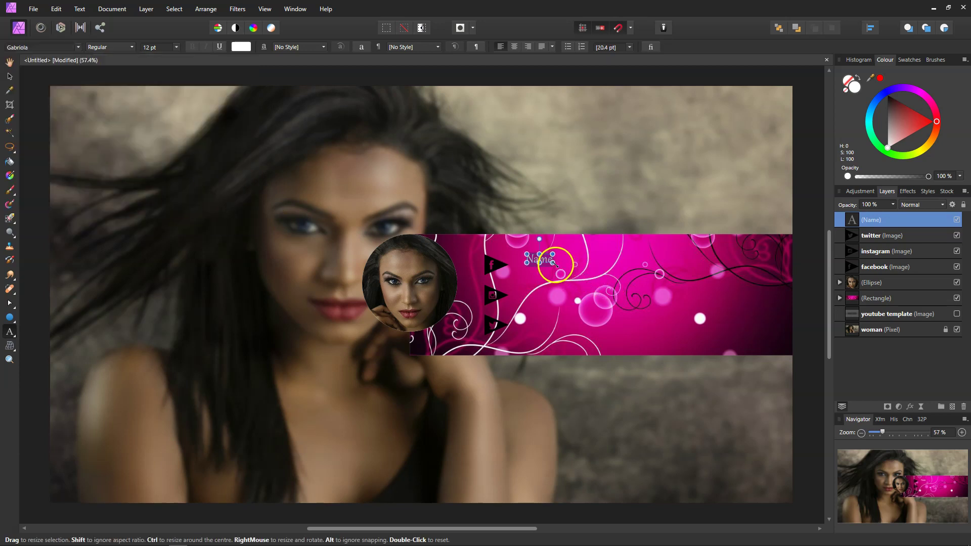
click(177, 47)
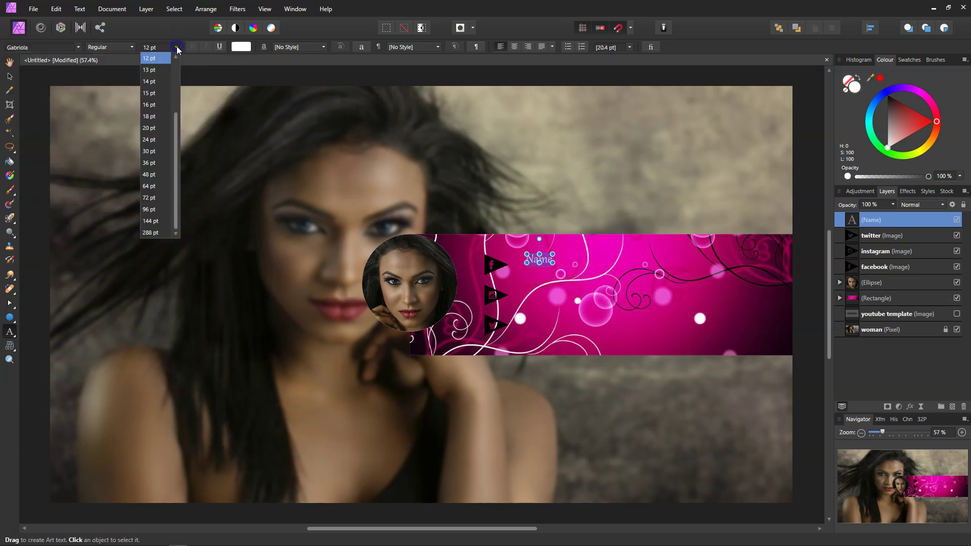
click(149, 110)
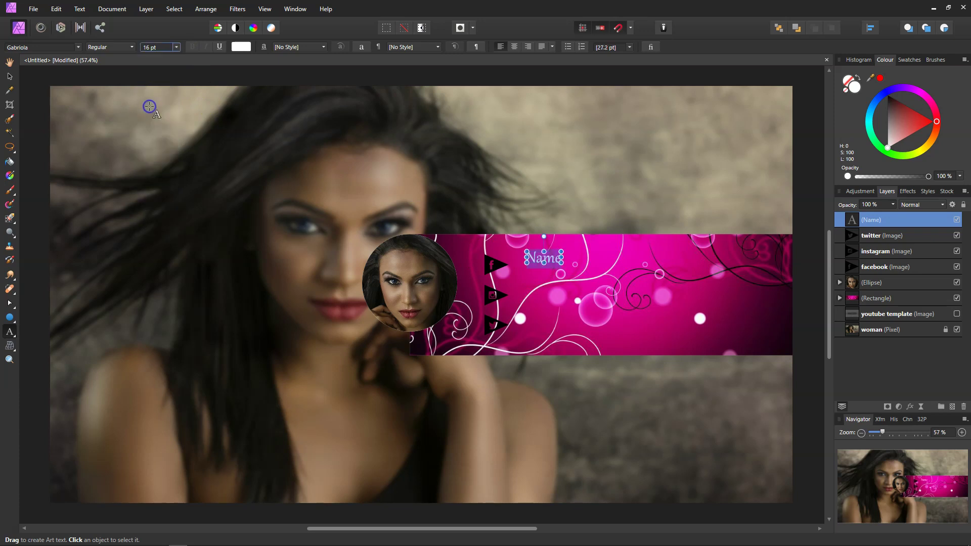
Align the "Name" text close beside the facebook icon and place copies of it beside the instagram and twitter icons.
click(11, 77)
drag(539, 261, 526, 270)
click(524, 269)
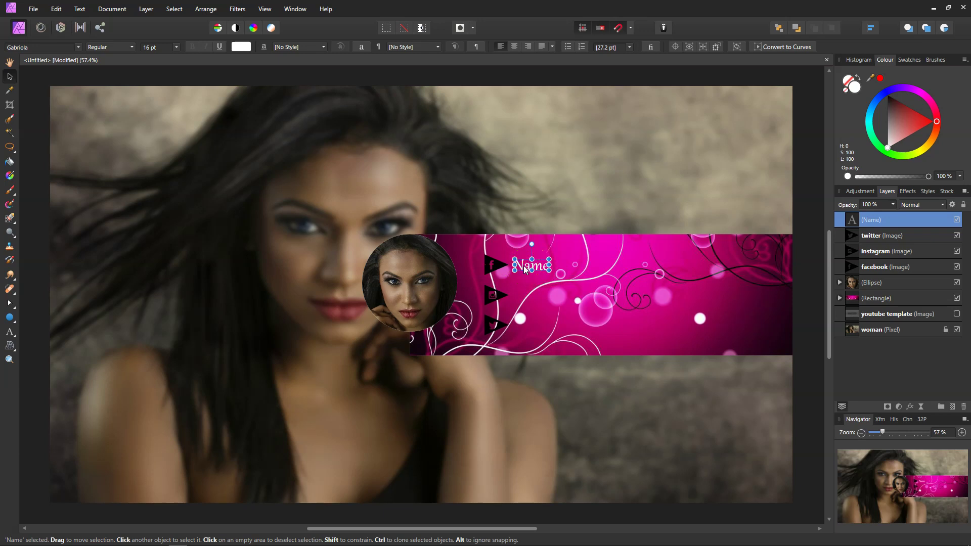
drag(526, 269, 526, 325)
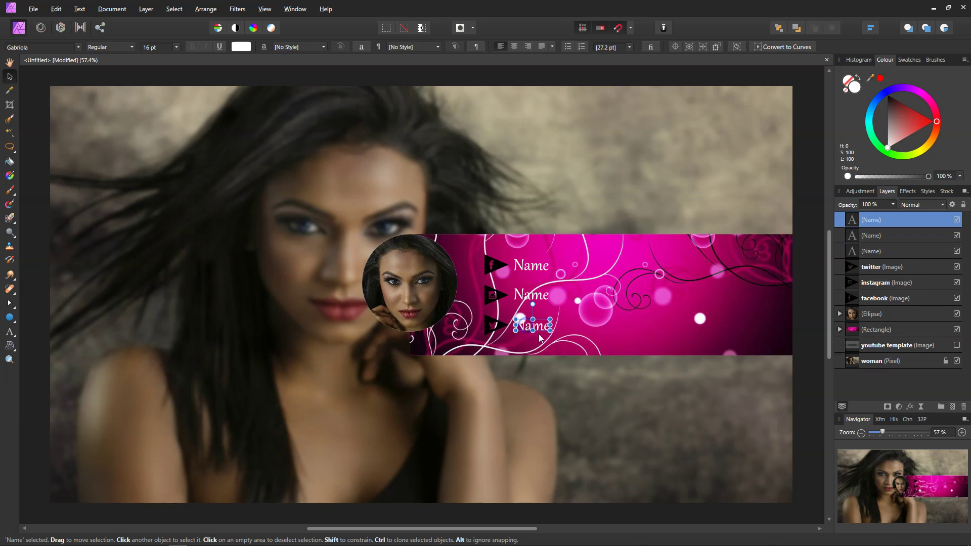
With the youtube template shown, add a "Name" text at the start of the desktop minimum area and move its layer to the top.
click(566, 384)
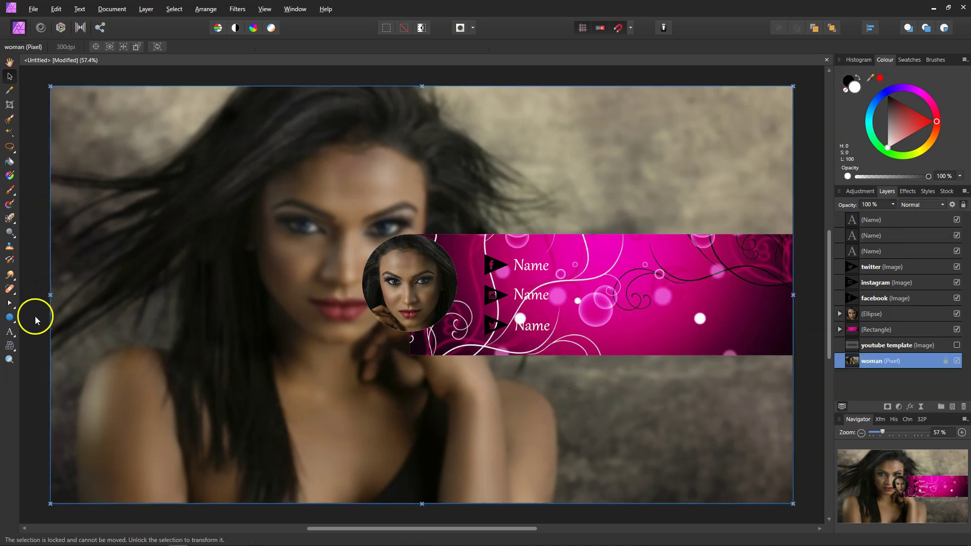
click(8, 334)
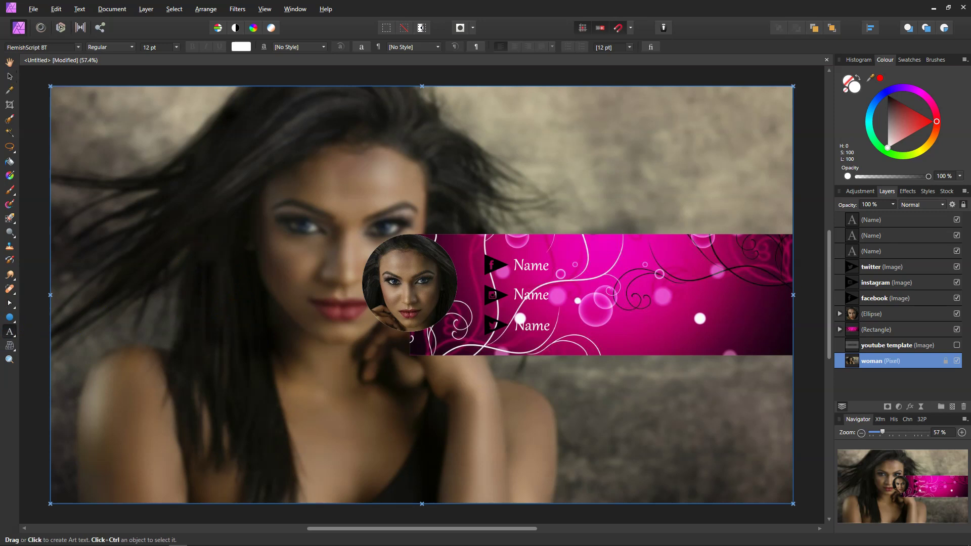
click(956, 344)
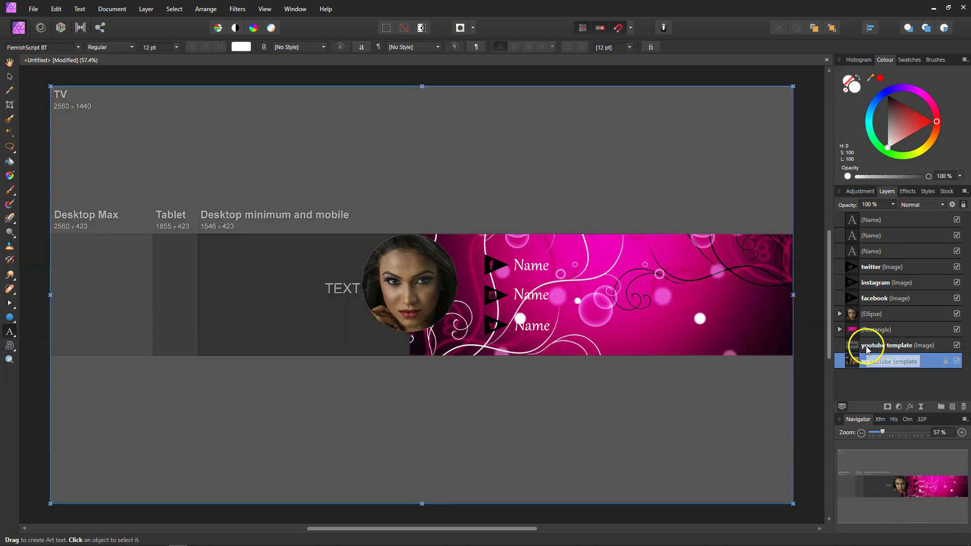
drag(199, 254, 209, 262)
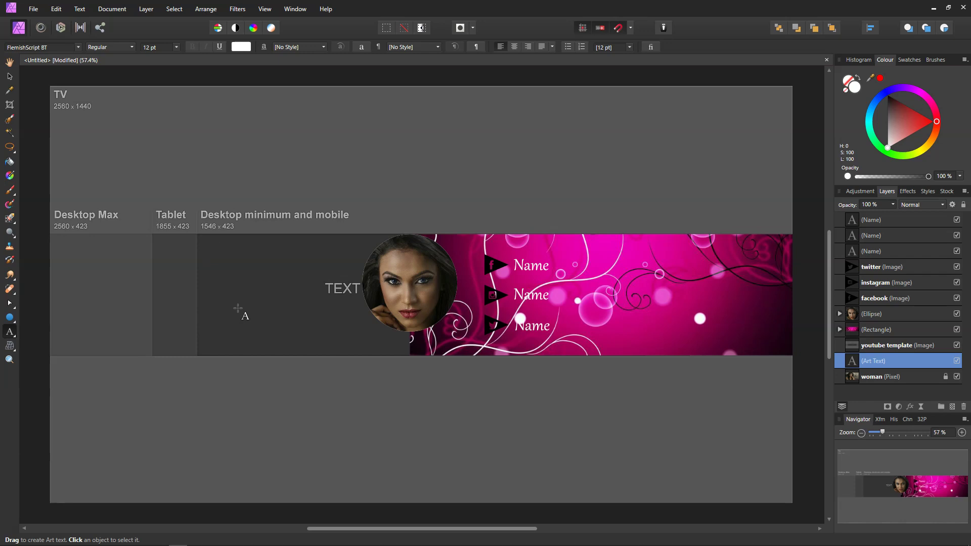
text(me)
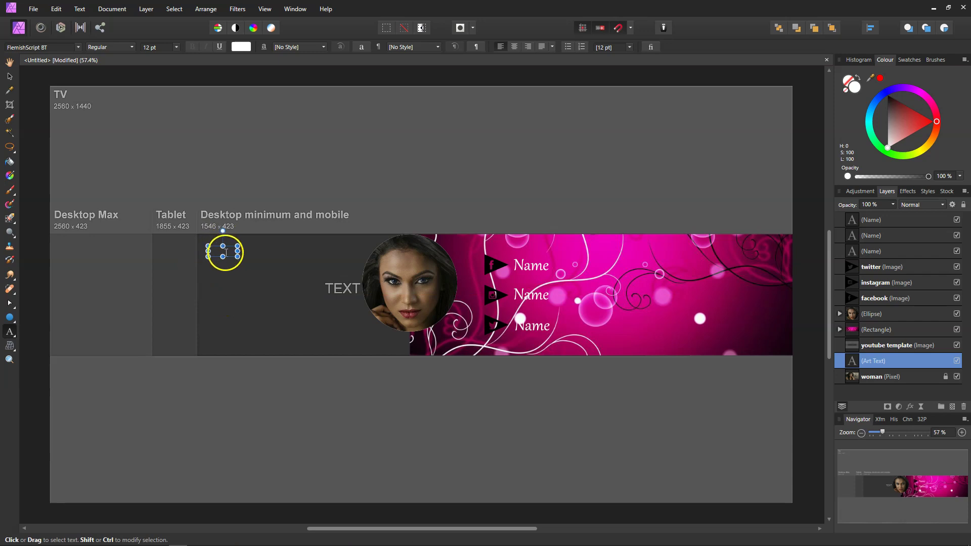
key(ctrl+a)
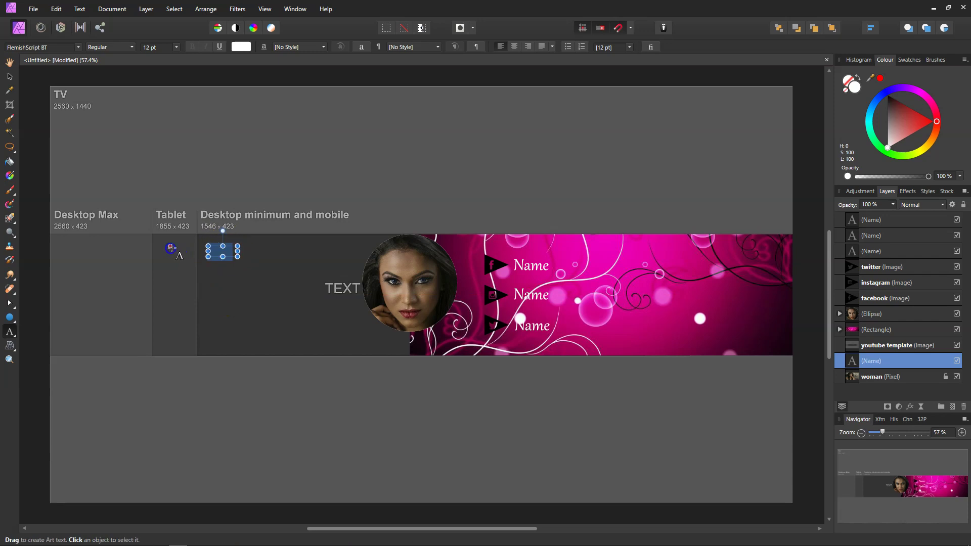
drag(895, 362, 885, 219)
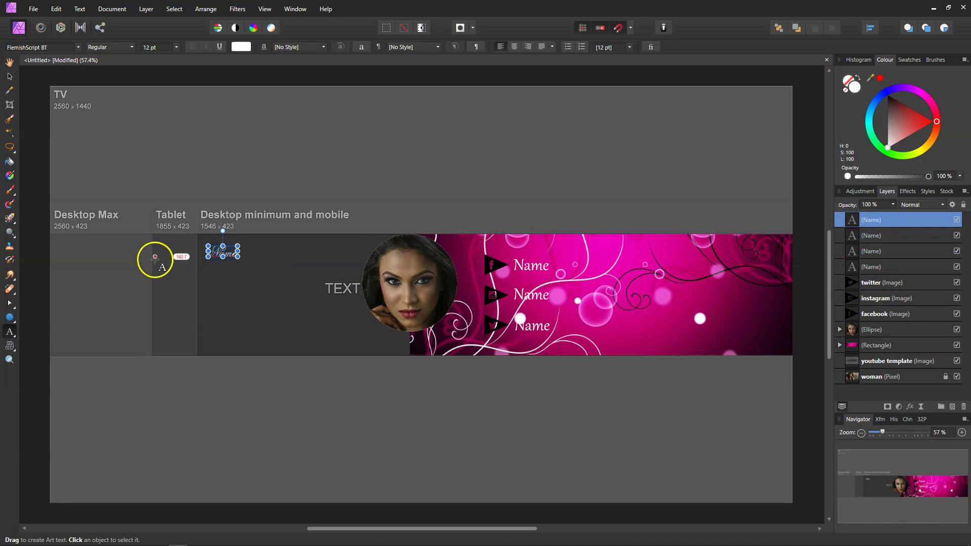
click(79, 48)
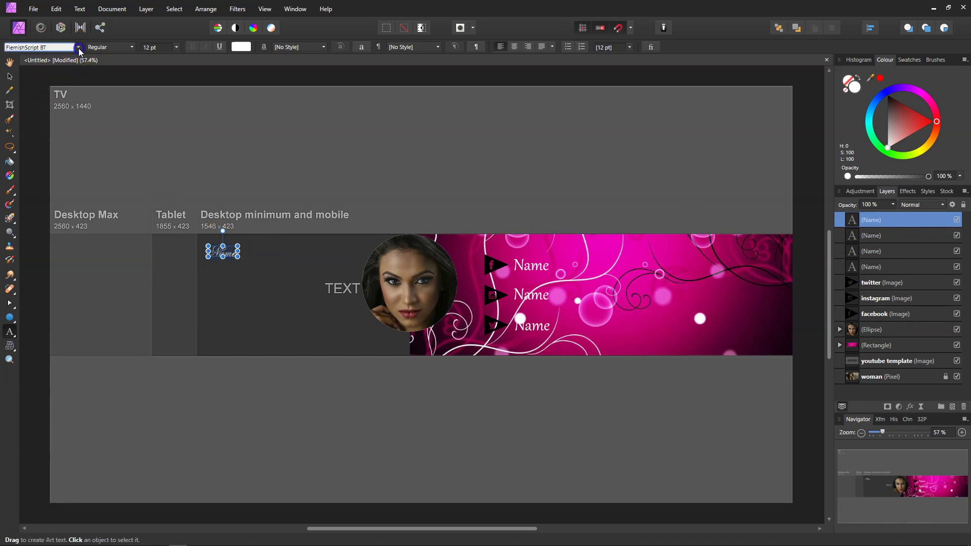
click(79, 48)
scroll(77, 164, down, 5)
scroll(77, 163, down, 6)
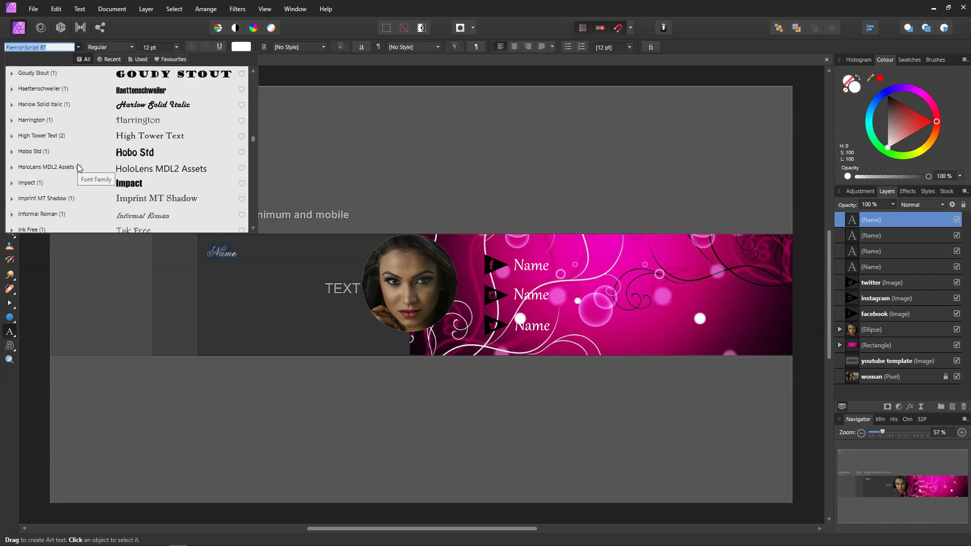
scroll(78, 164, down, 8)
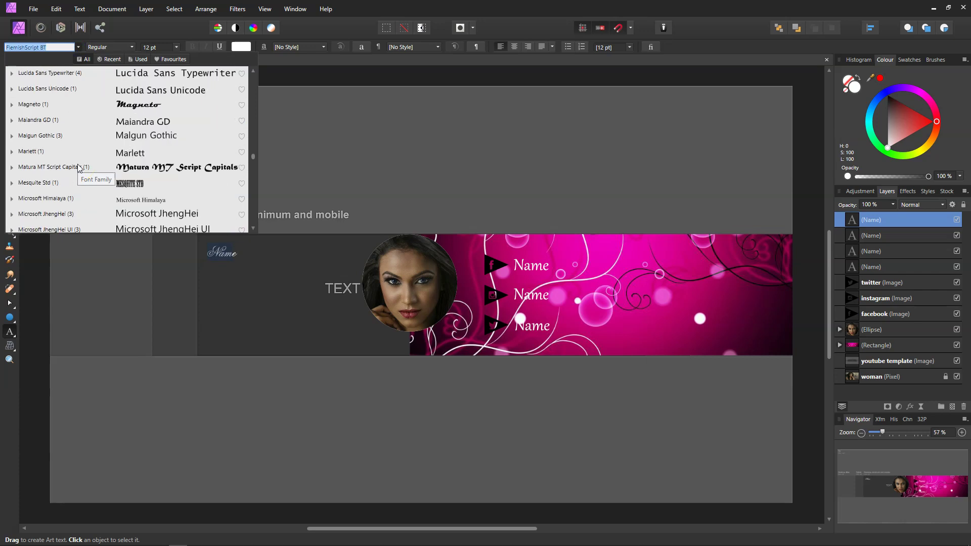
scroll(77, 164, down, 8)
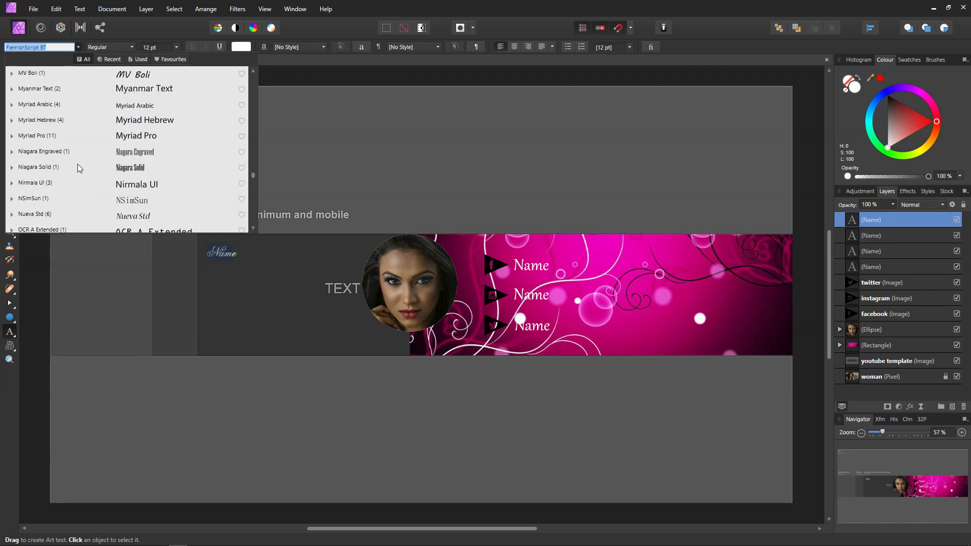
scroll(77, 165, down, 10)
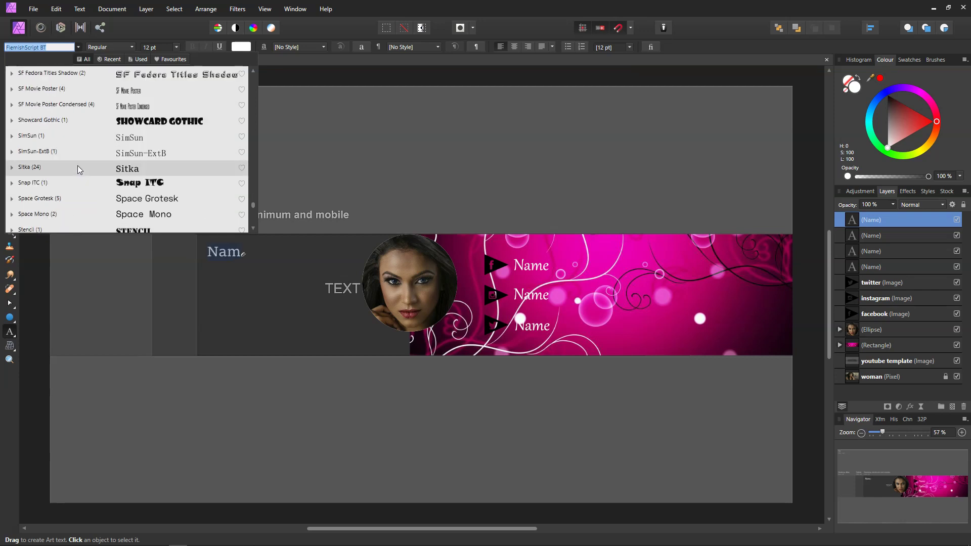
scroll(78, 166, down, 6)
click(265, 100)
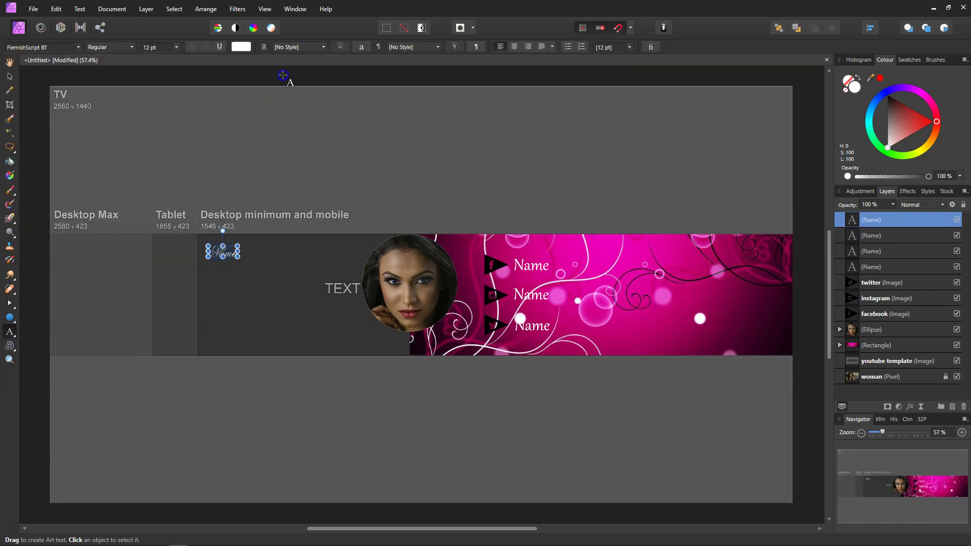
Match the new "Name" text to the icon labels' Gabriola font and set its size to 20 pt.
double_click(516, 267)
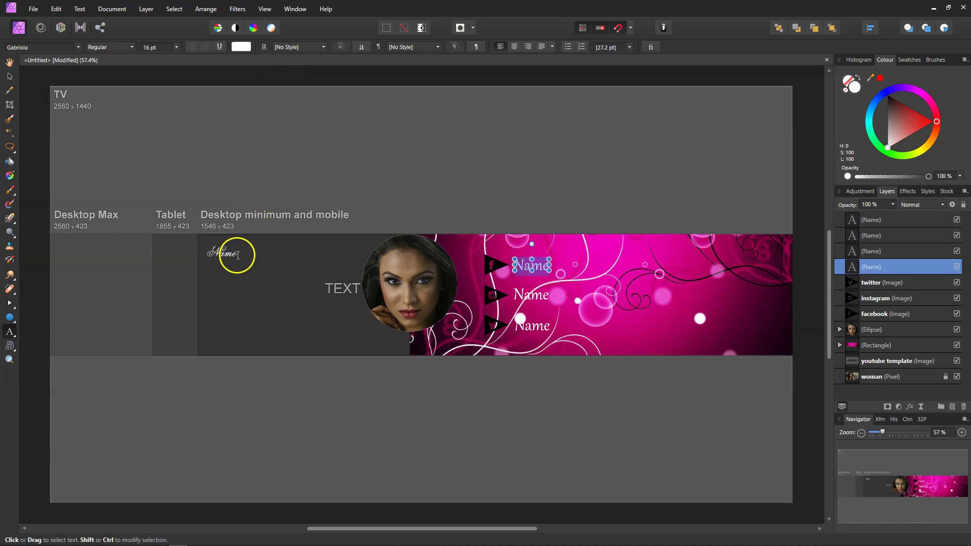
double_click(236, 254)
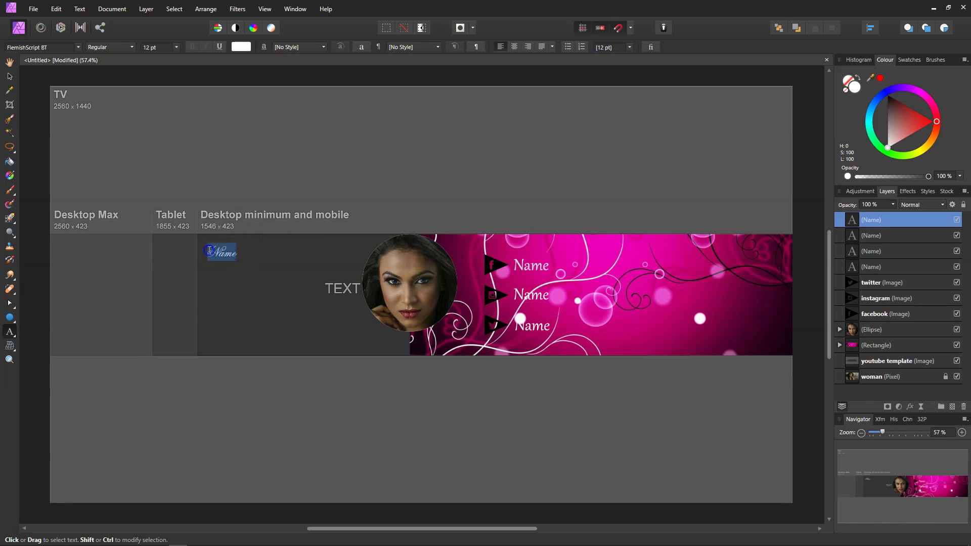
click(48, 48)
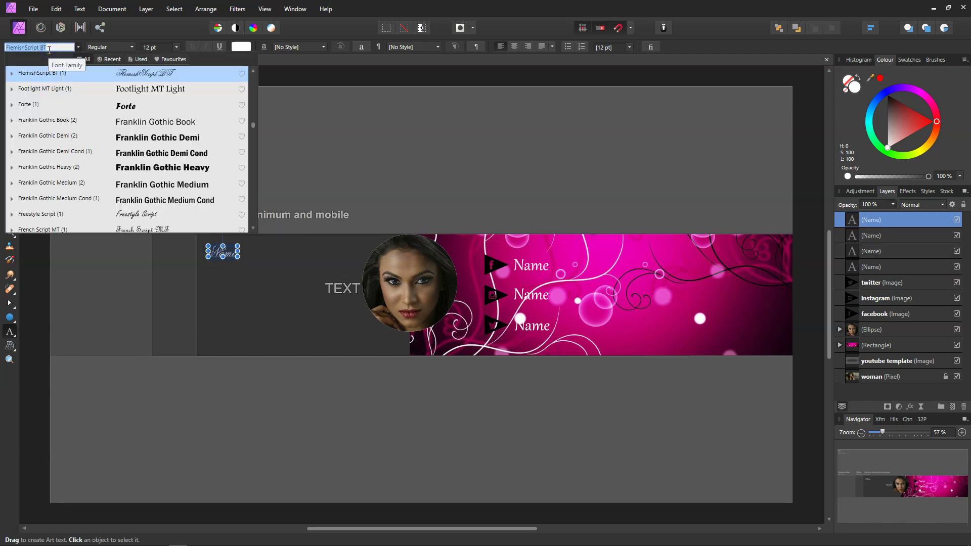
text(ga)
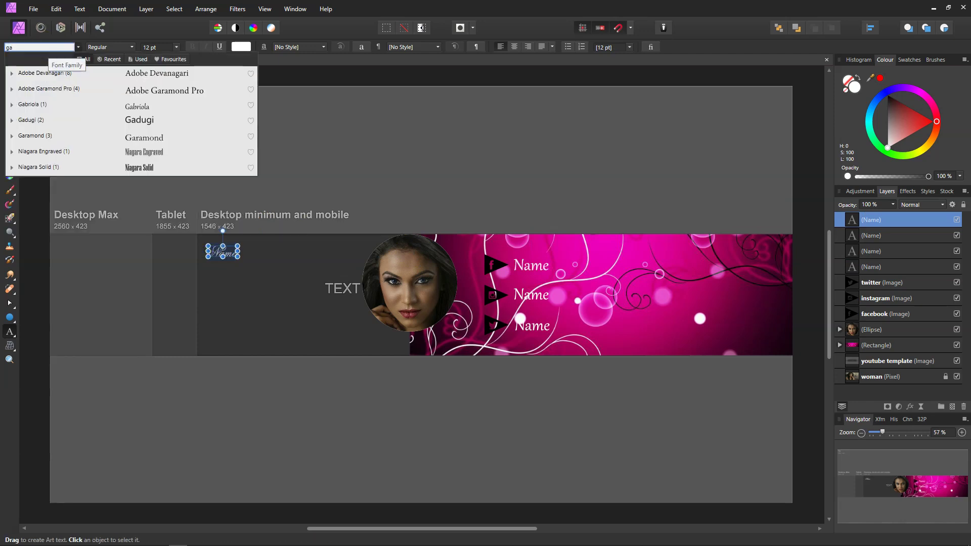
click(31, 104)
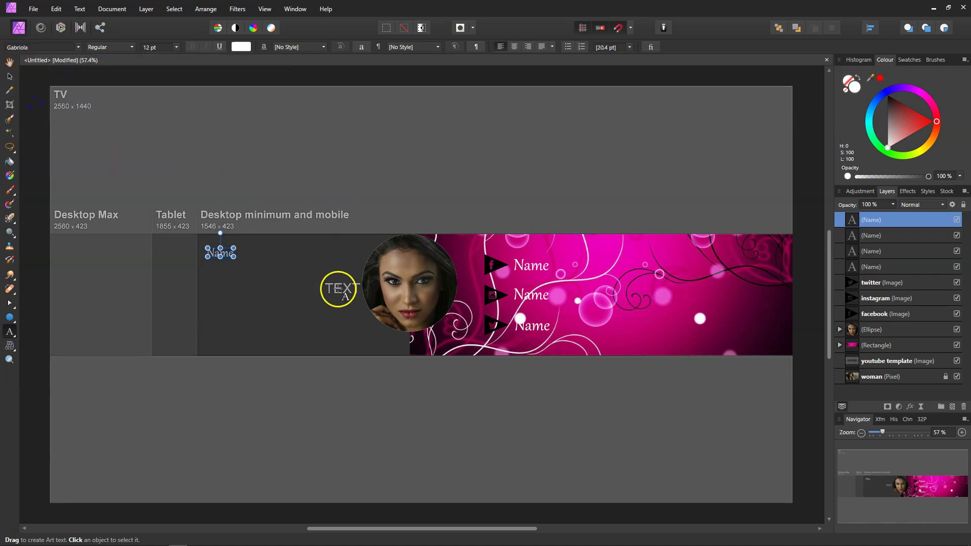
click(176, 47)
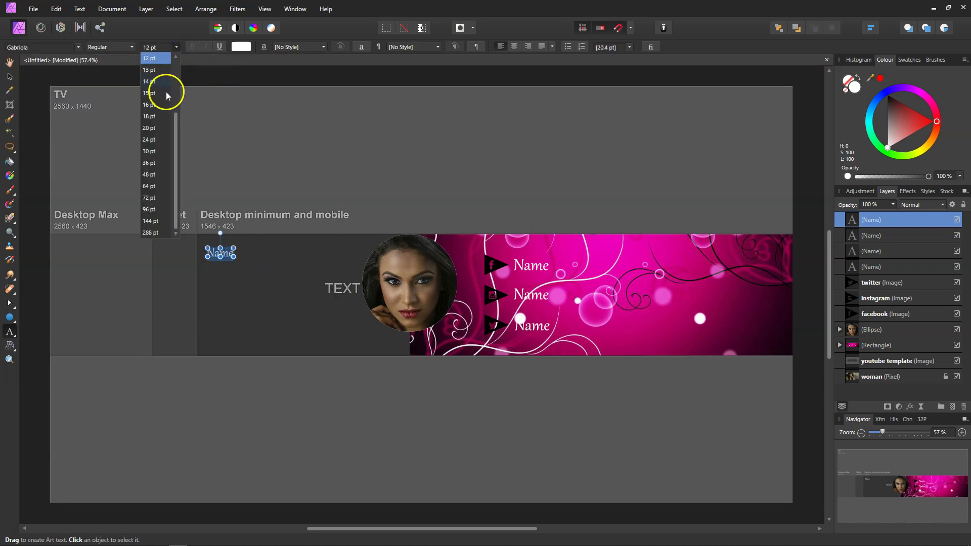
click(151, 128)
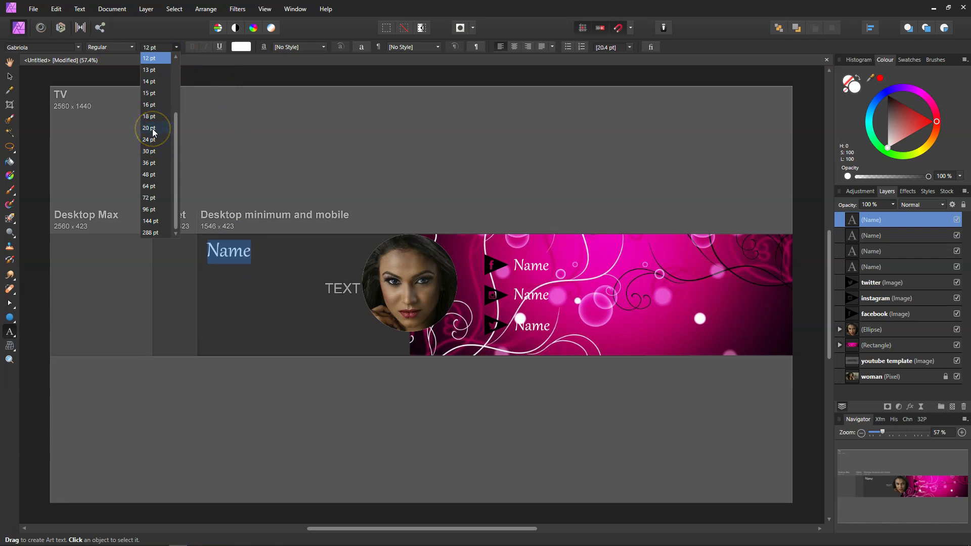
Move the new "Name" text slightly down within the desktop minimum area and hide the youtube template layer.
click(4, 77)
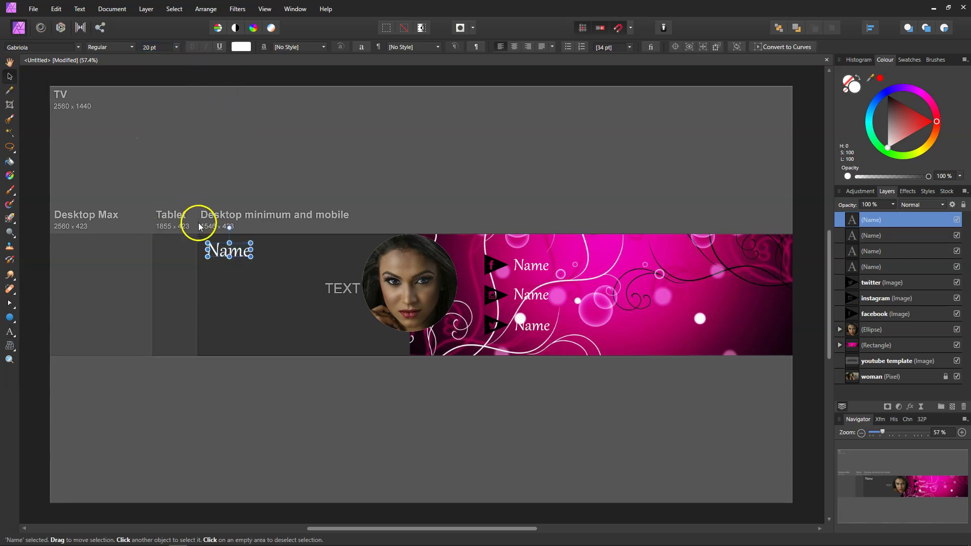
drag(235, 266, 234, 269)
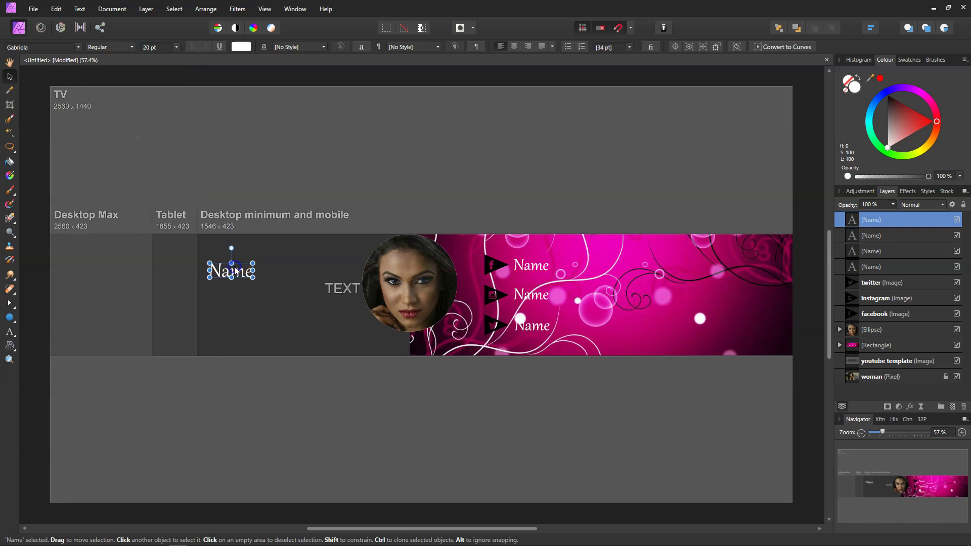
click(545, 328)
click(960, 376)
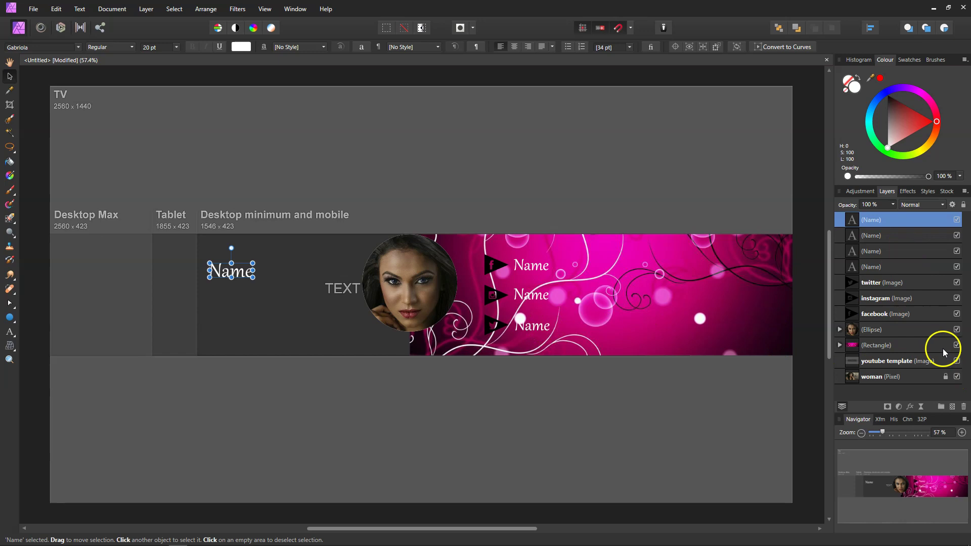
click(956, 361)
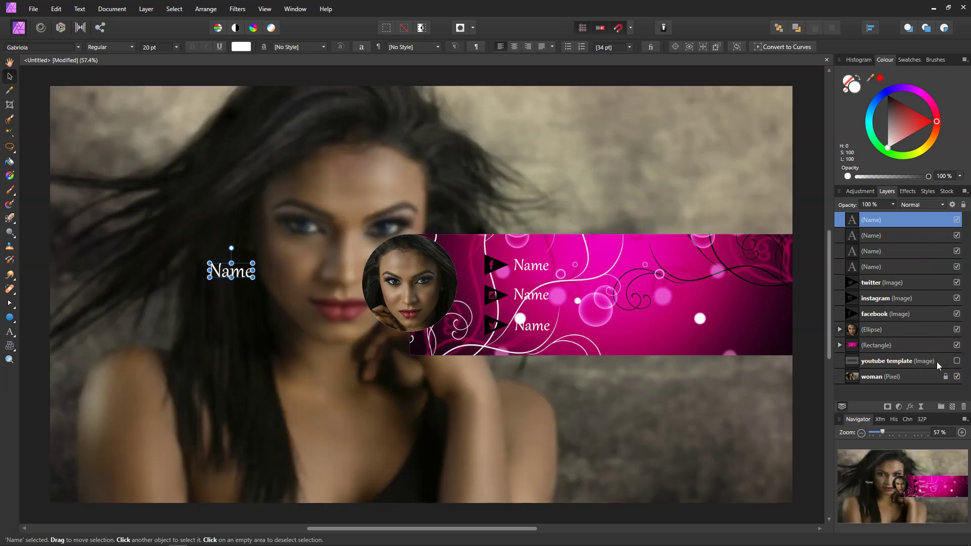
Enlarge the "Name" text over the blurred portrait to 36 pt.
click(189, 62)
click(175, 47)
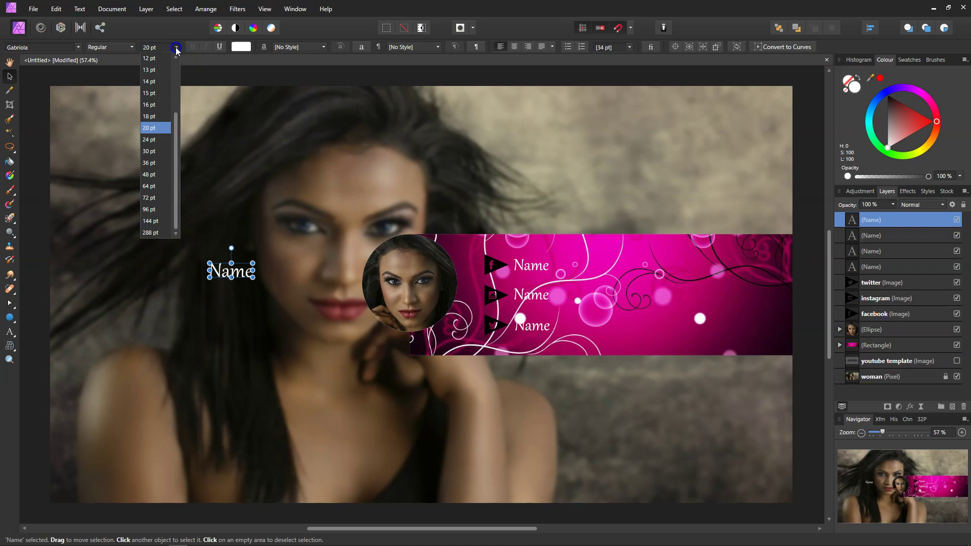
click(149, 162)
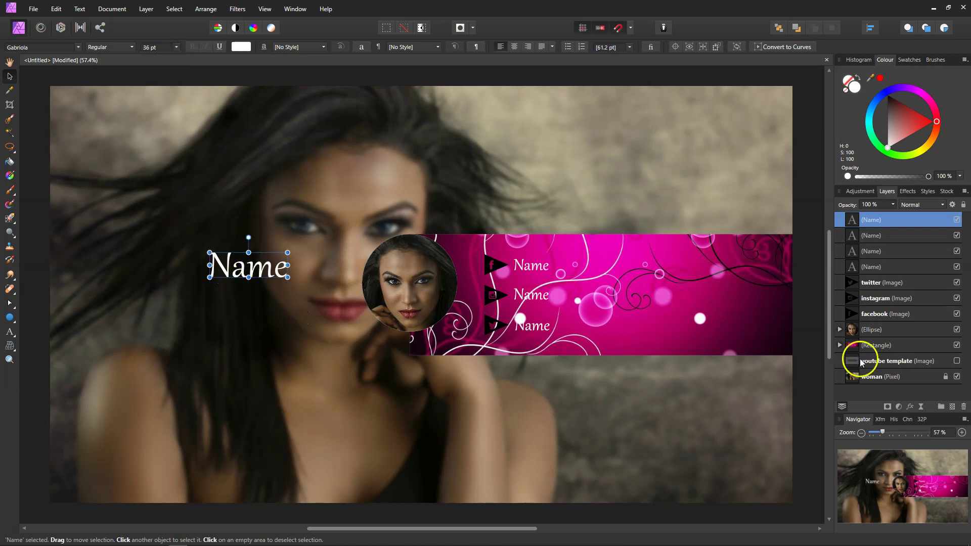
Delete the hidden youtube template layer and clear the selection.
click(922, 362)
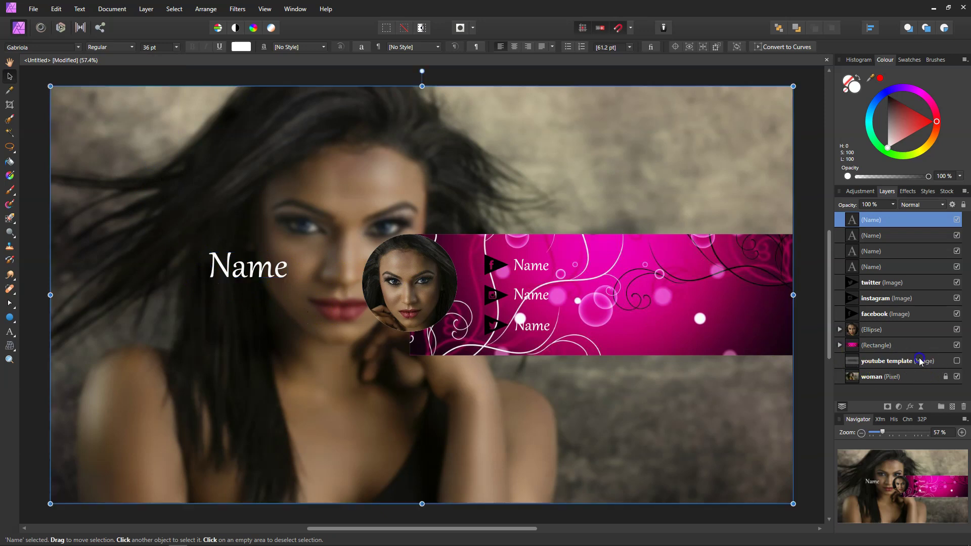
click(964, 407)
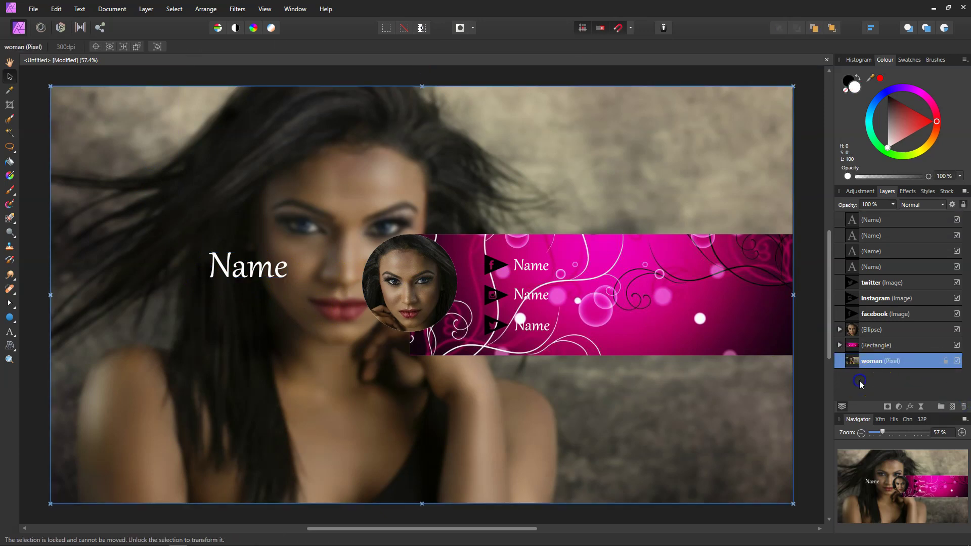
click(815, 378)
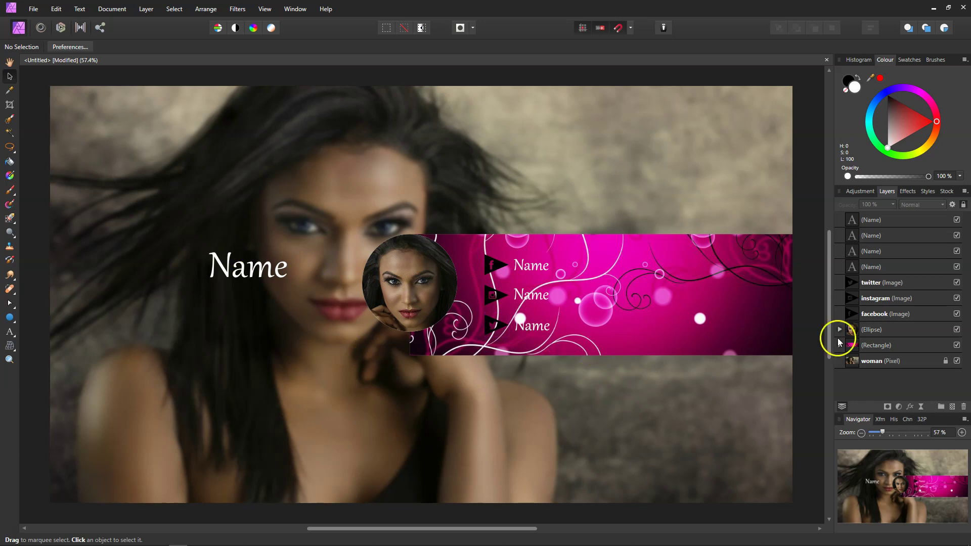
Move the three social media icons together with their "Name" labels slightly closer to the circular portrait, keeping their vertical position, and deselect them.
click(875, 222)
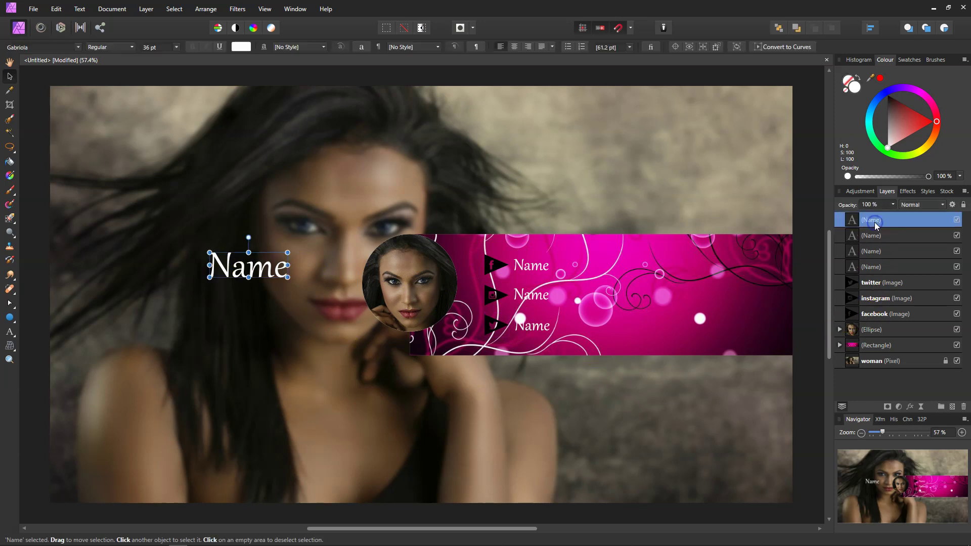
shift+click(875, 314)
click(877, 267)
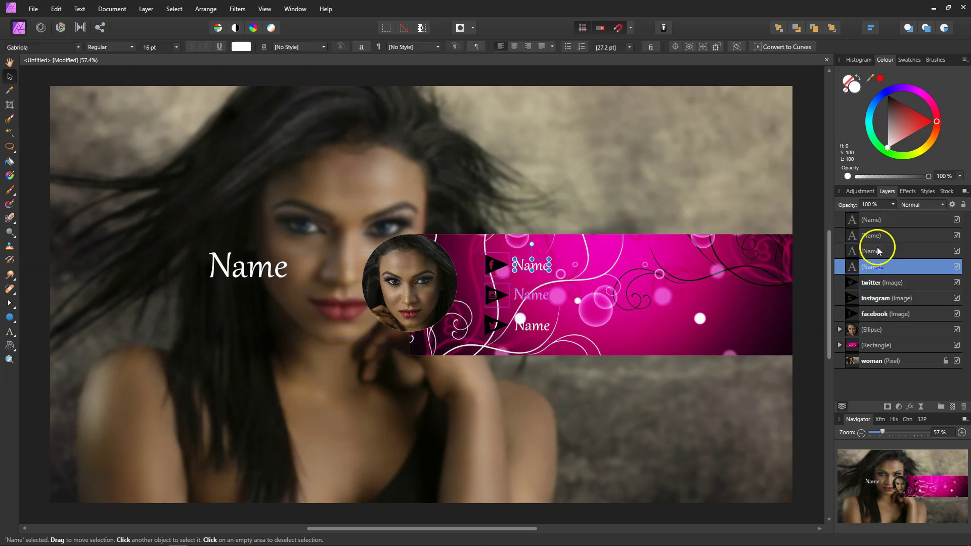
click(876, 235)
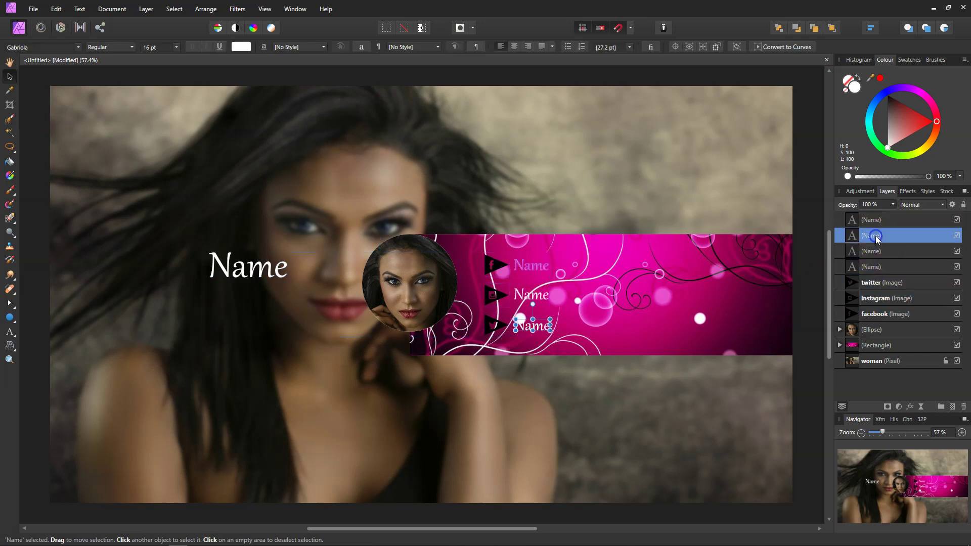
shift+click(888, 313)
drag(491, 264, 471, 262)
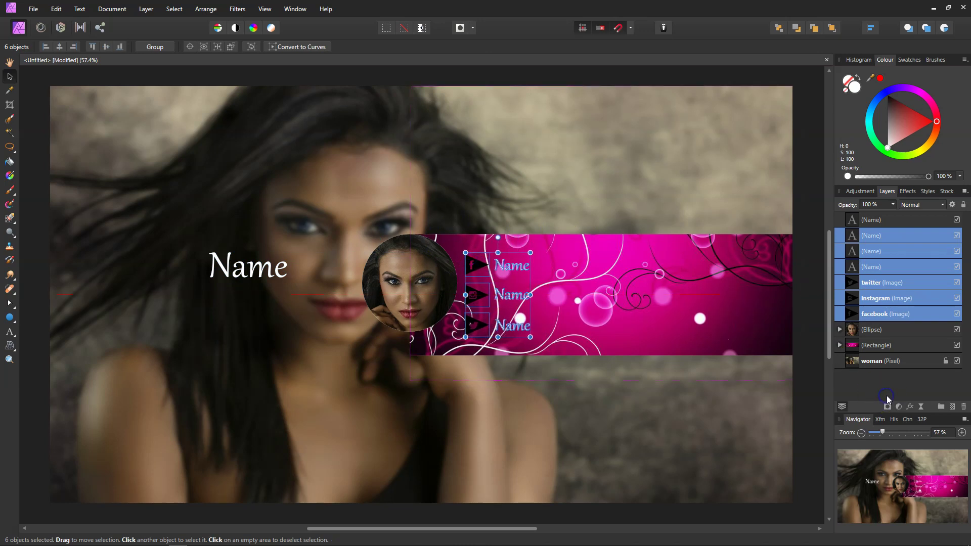
click(803, 389)
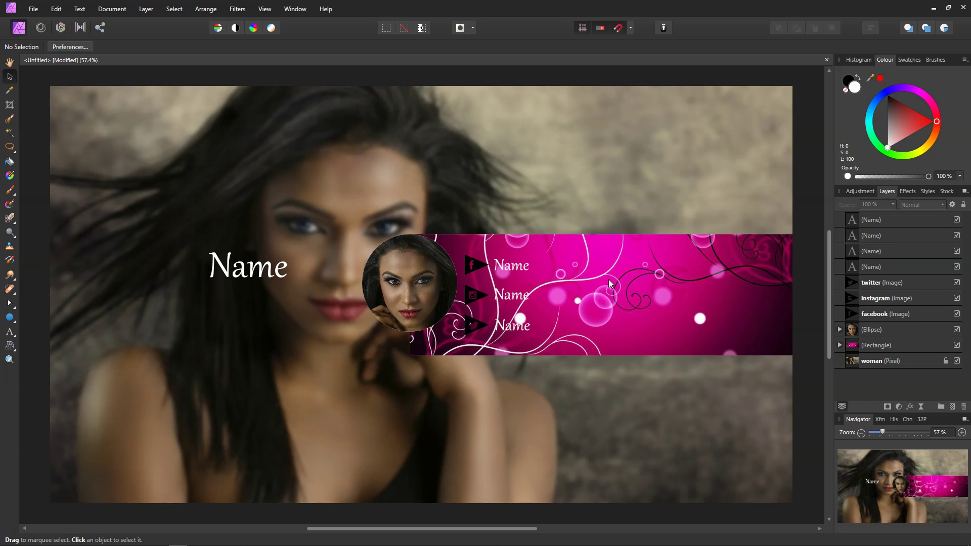
click(296, 259)
click(498, 264)
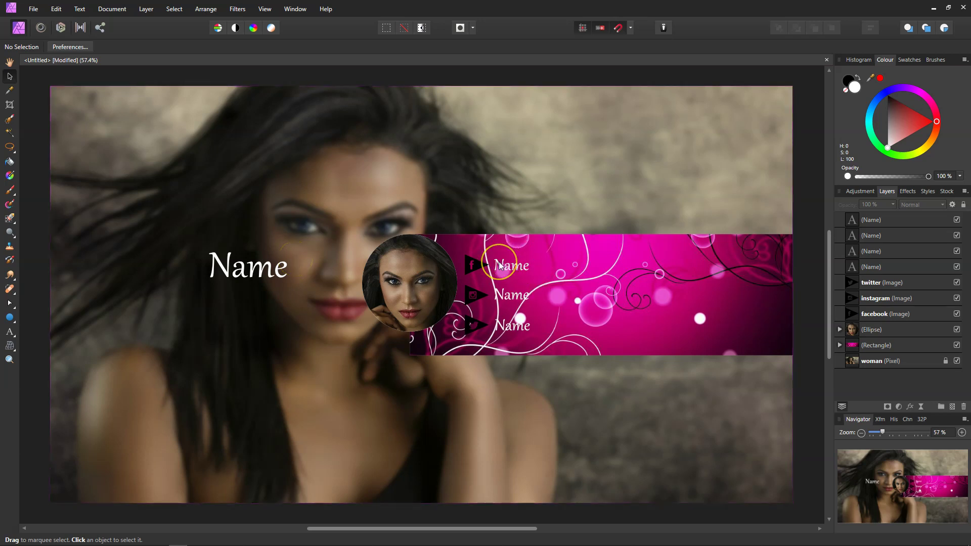